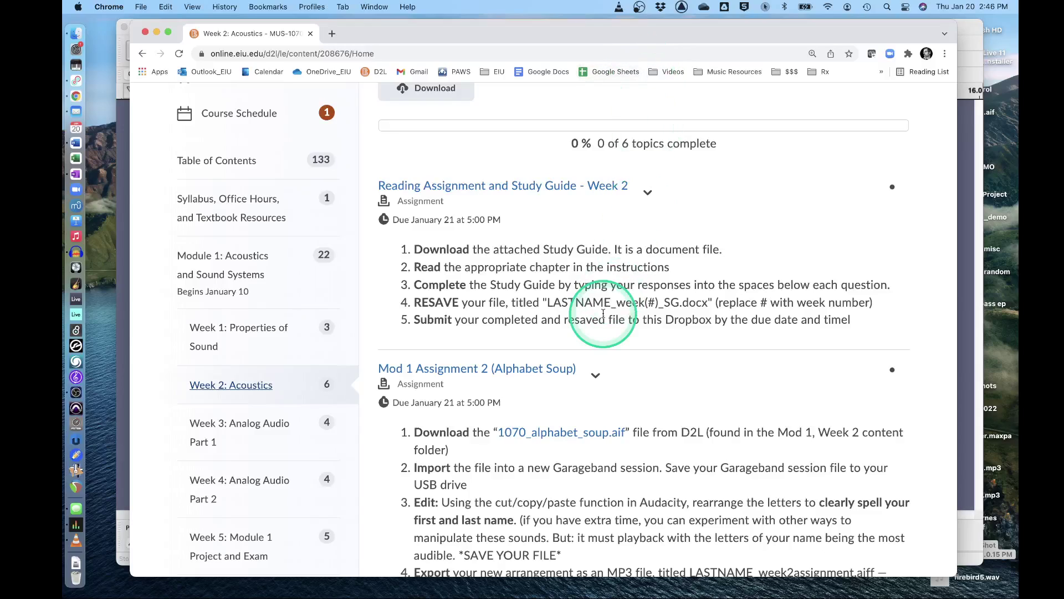
Bring the Week 2: Acoustics course page forward and scroll to the Alphabet Soup assignment
{"action": "left_click", "coordinate": [583, 375]}
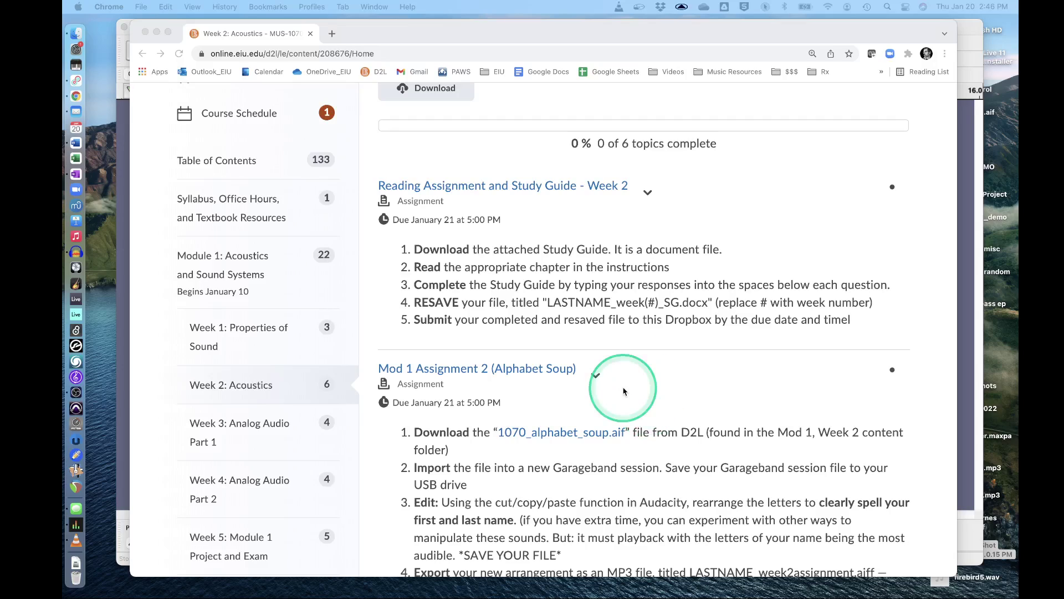
{"action": "left_click", "coordinate": [594, 447]}
{"action": "scroll", "coordinate": [552, 435], "scroll_direction": "down", "scroll_amount": 3}
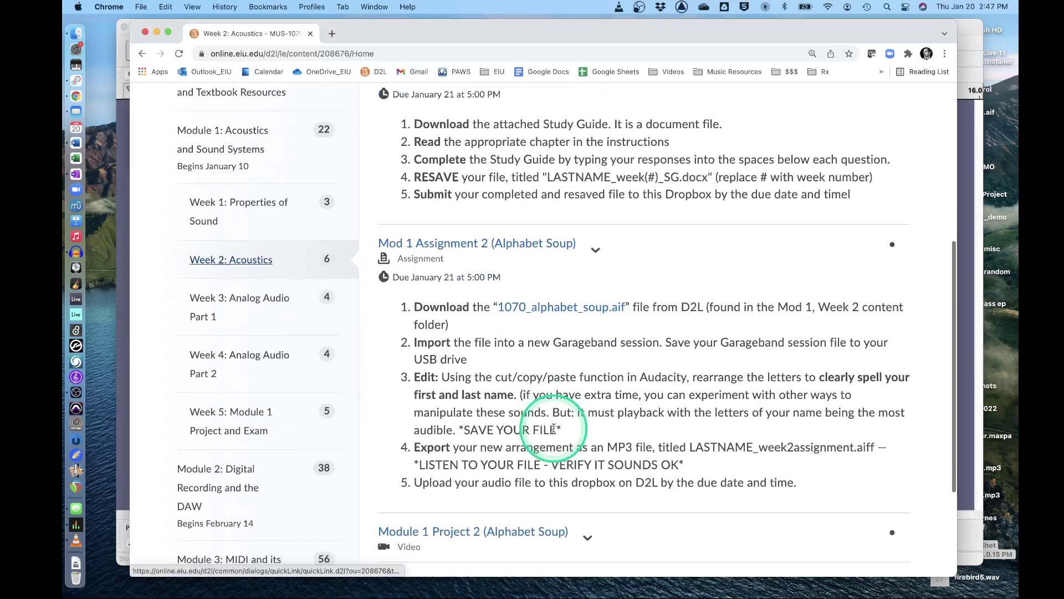
Download 1070_alphabet_soup.aif and locate it in the Finder Downloads folder
{"action": "left_click", "coordinate": [564, 310]}
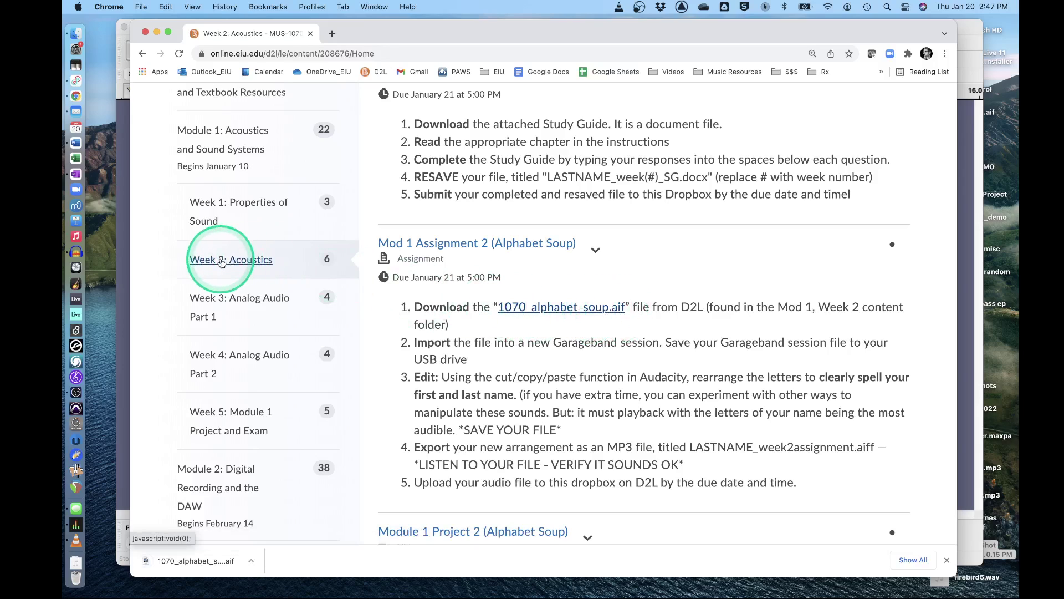
{"action": "scroll", "coordinate": [218, 137], "scroll_direction": "up", "scroll_amount": 10}
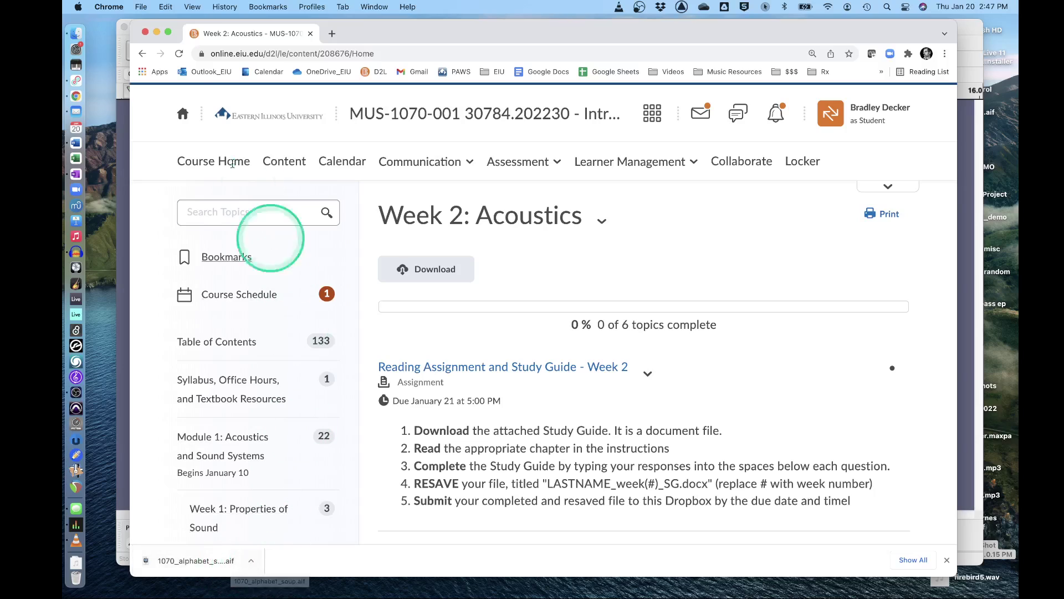
{"action": "left_click", "coordinate": [95, 48]}
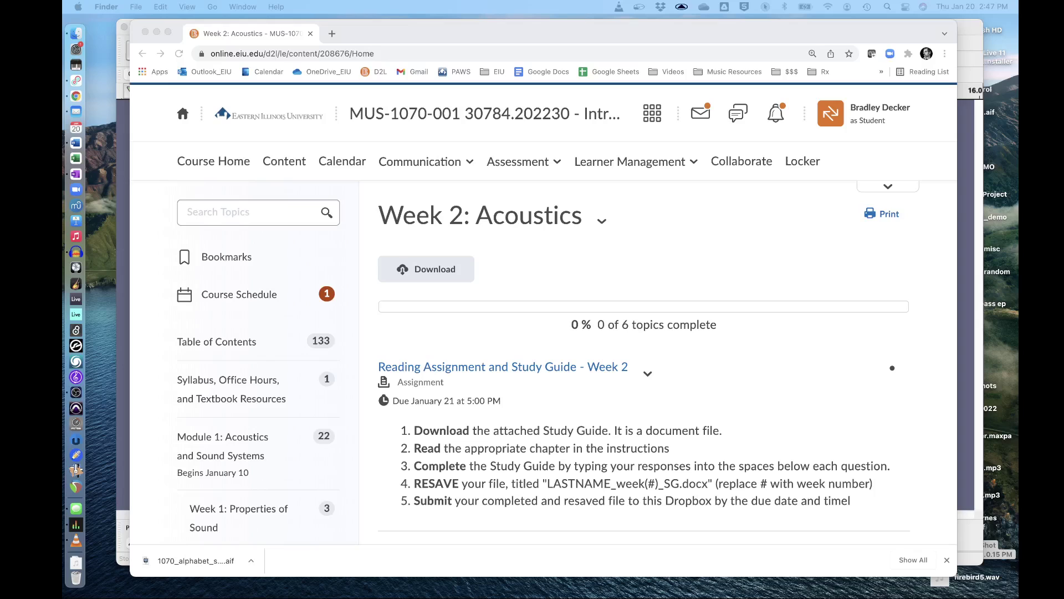
{"action": "left_click_drag", "start_coordinate": [492, 230], "coordinate": [397, 311]}
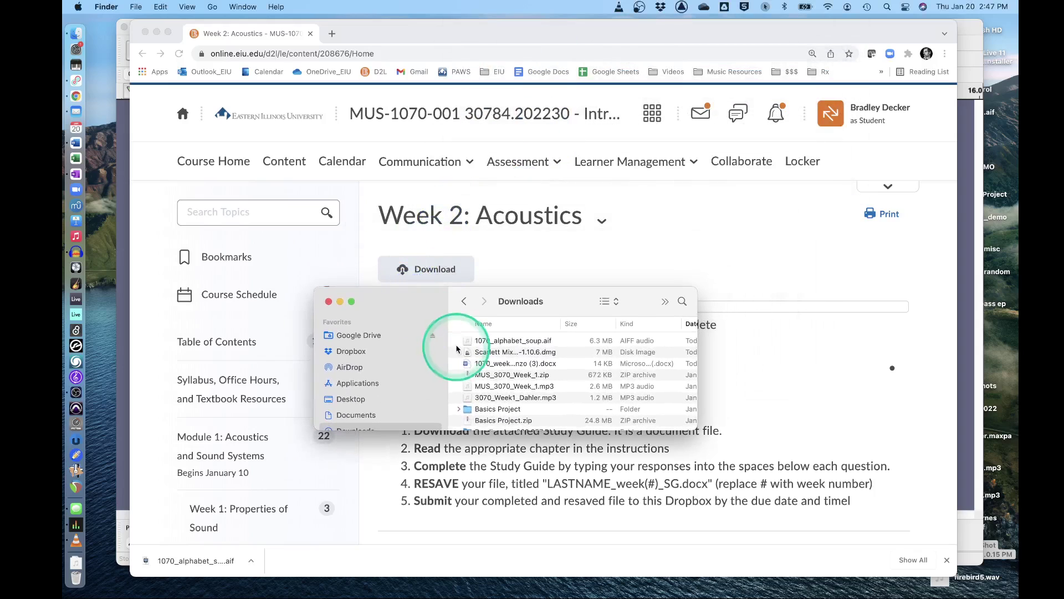
{"action": "left_click", "coordinate": [472, 343]}
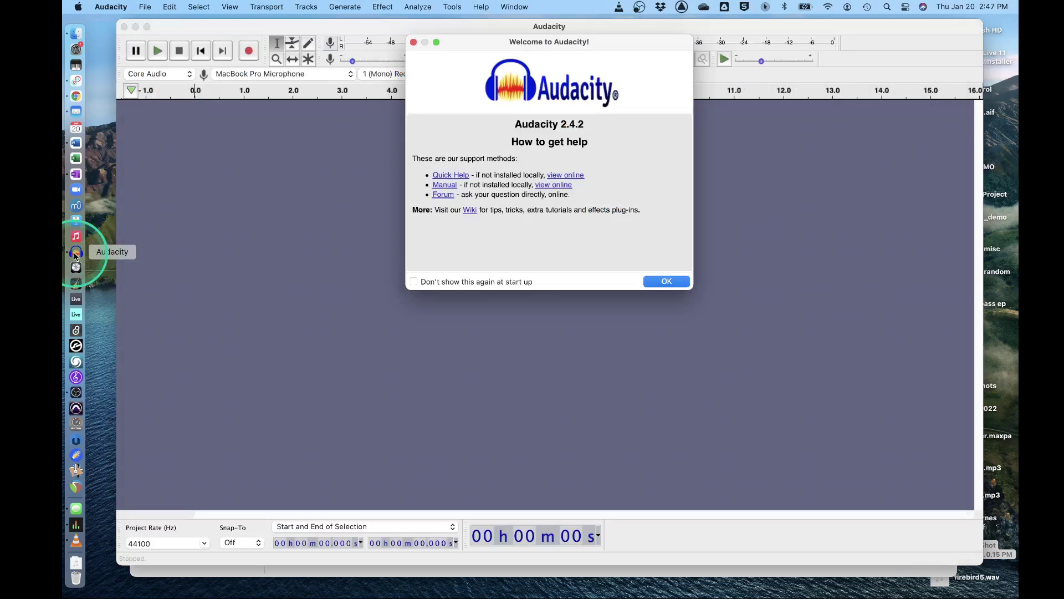
Dismiss the Welcome to Audacity dialog with OK
{"action": "left_click", "coordinate": [666, 282]}
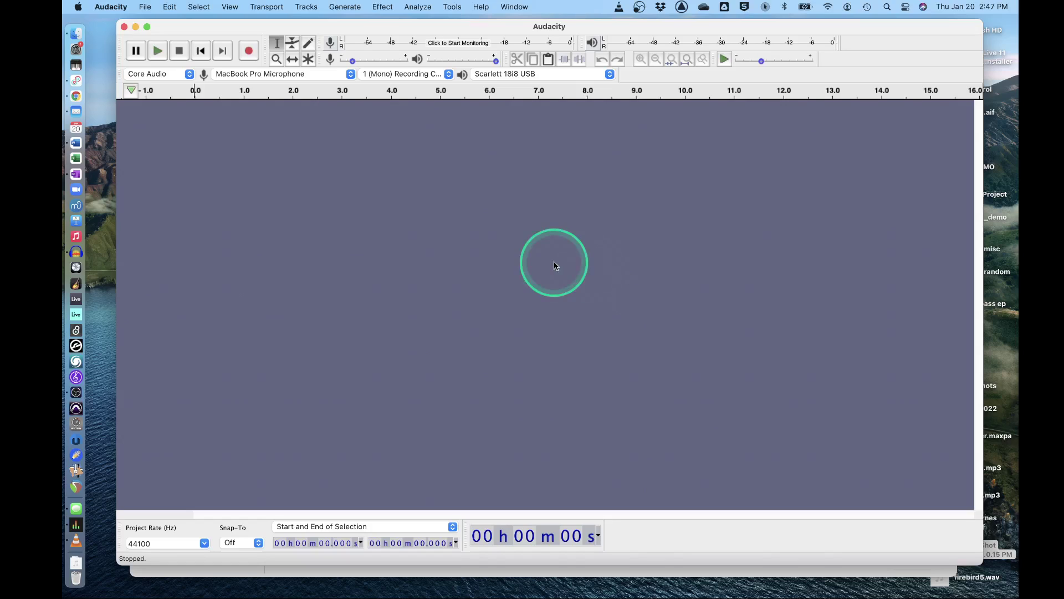
Import 1070_alphabet_soup.aif from the Downloads folder through File > Import > Audio
{"action": "left_click", "coordinate": [148, 6]}
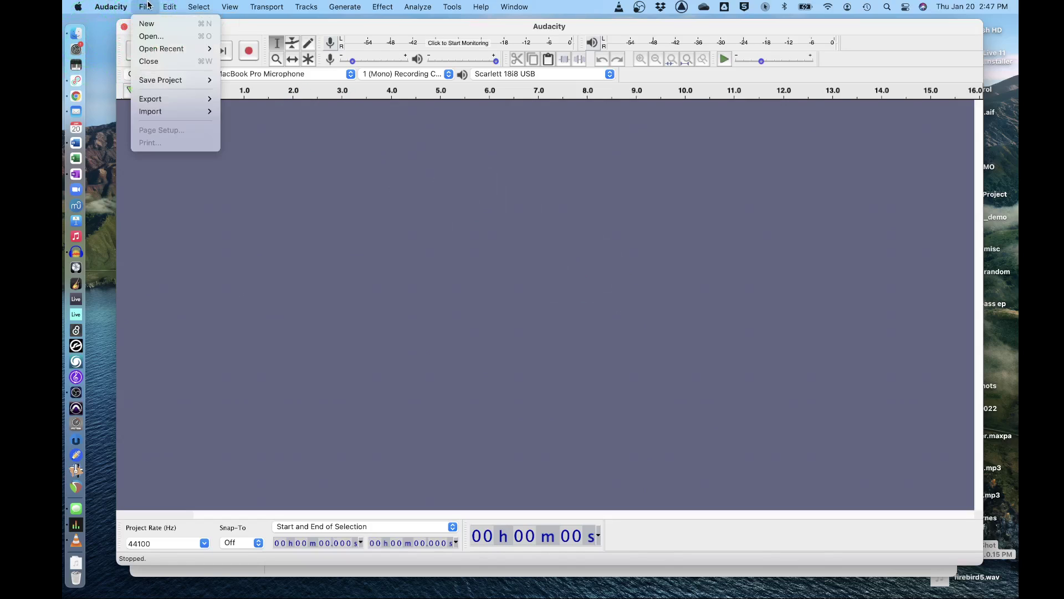
{"action": "mouse_move", "coordinate": [155, 111]}
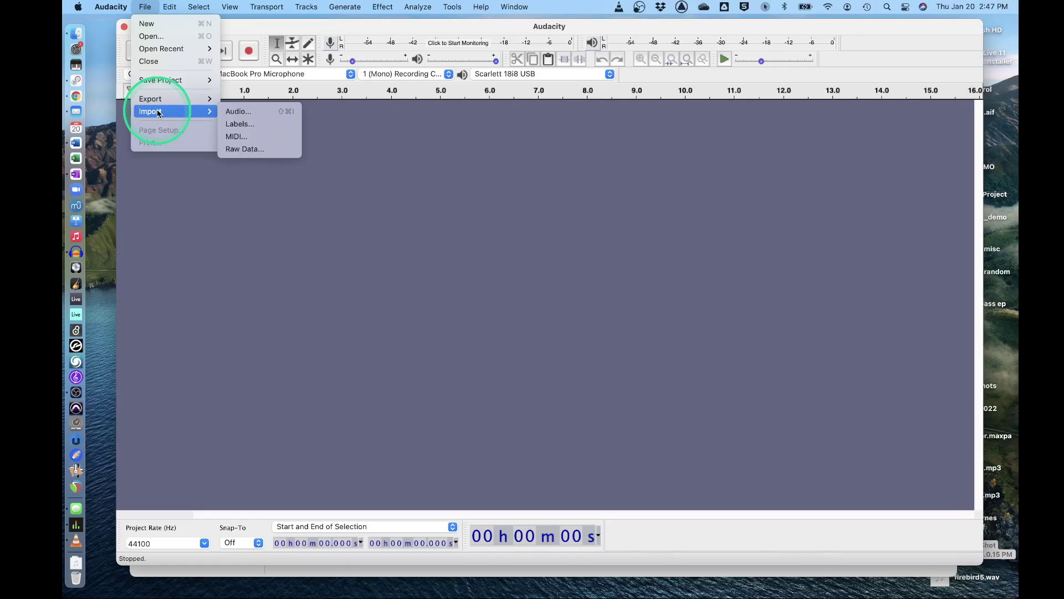
{"action": "left_click", "coordinate": [259, 114]}
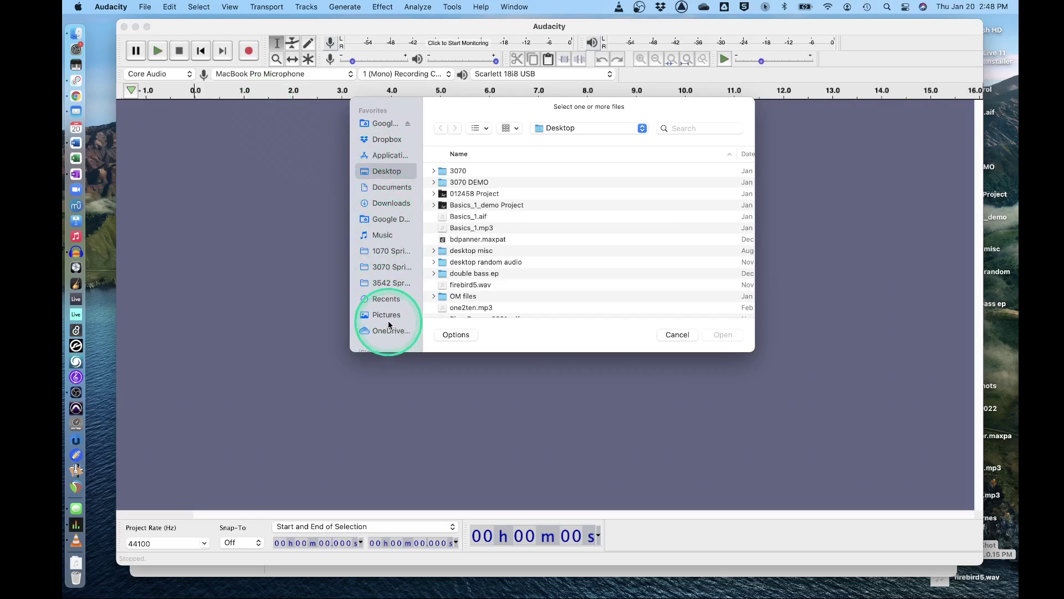
{"action": "left_click", "coordinate": [377, 203]}
{"action": "left_click", "coordinate": [458, 180]}
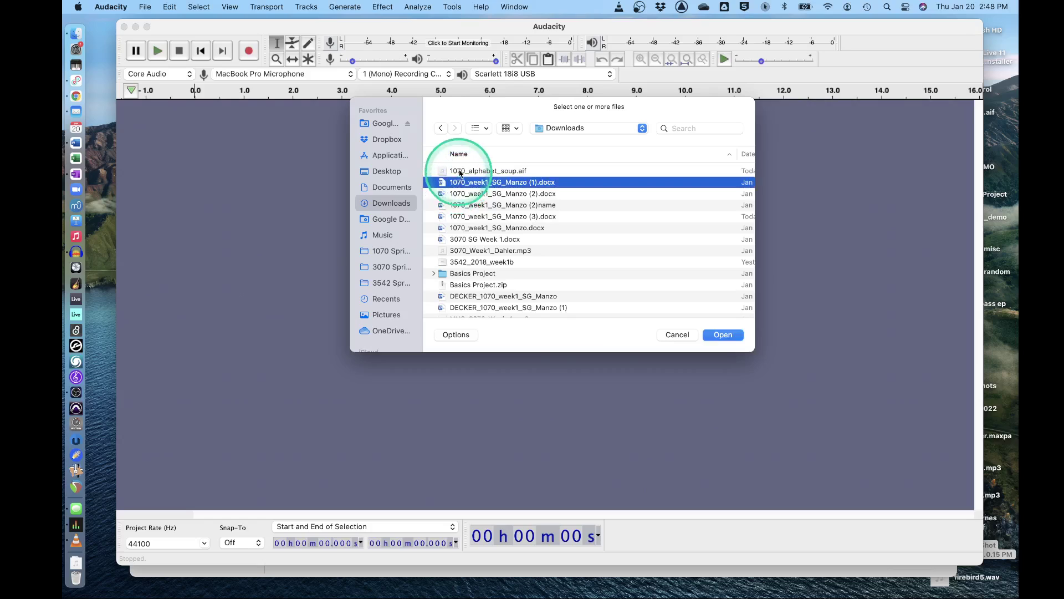
{"action": "left_click", "coordinate": [485, 170]}
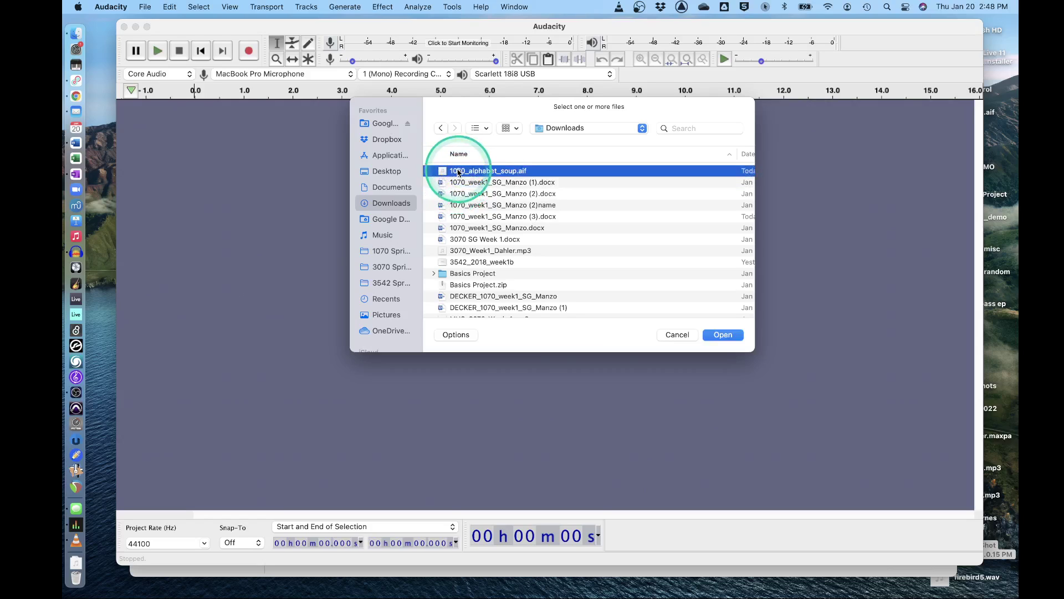
{"action": "left_click", "coordinate": [728, 336]}
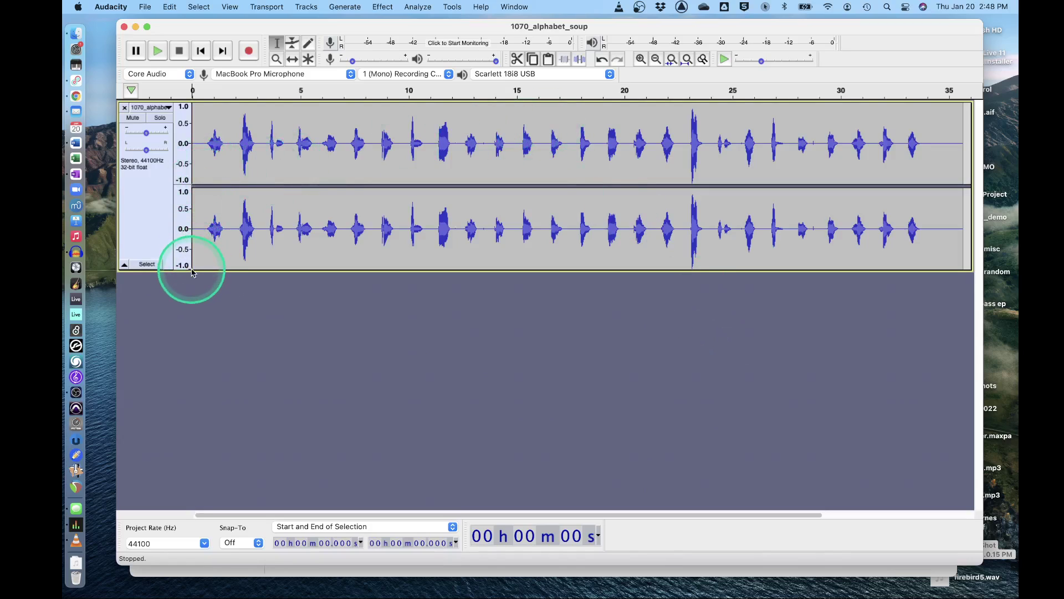
Launch Loopback for audio routing, play the recording briefly, and shorten the stereo track's height
{"action": "left_click", "coordinate": [205, 146]}
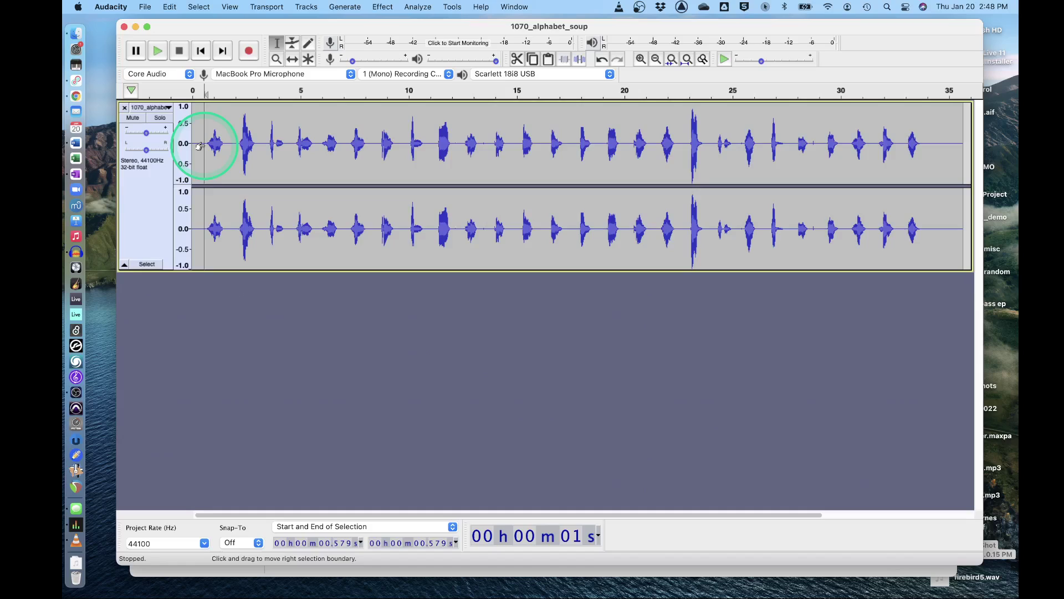
{"action": "left_click", "coordinate": [84, 86]}
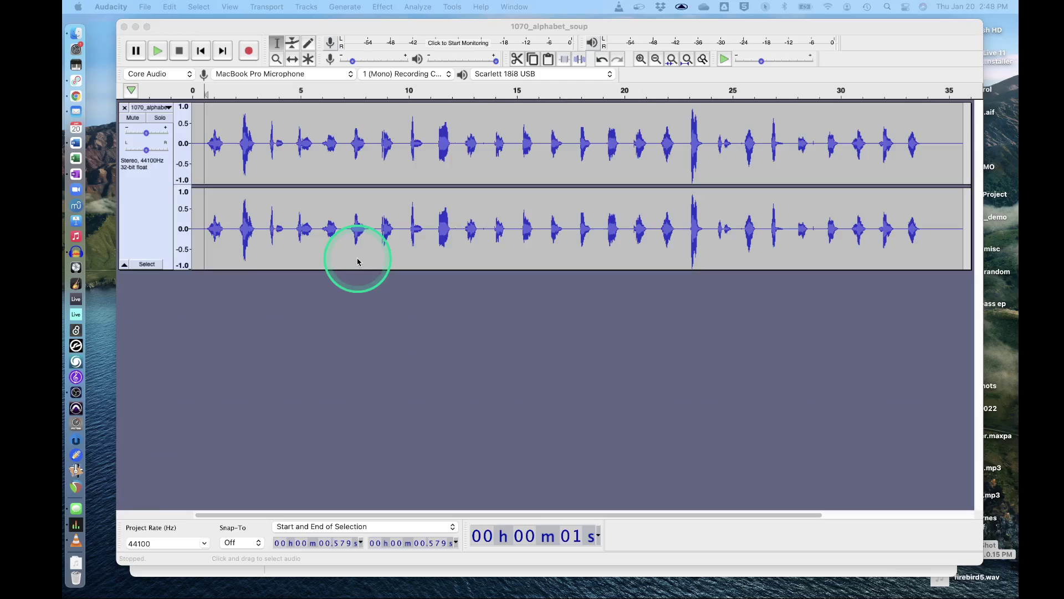
{"action": "left_click", "coordinate": [288, 26]}
{"action": "key", "text": "space"}
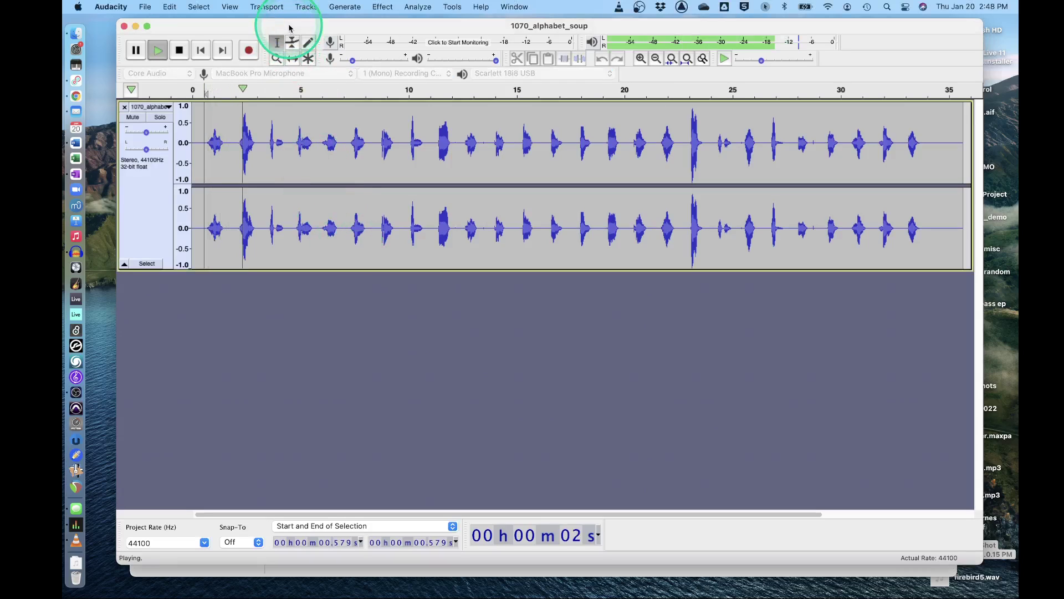
{"action": "key", "text": "space"}
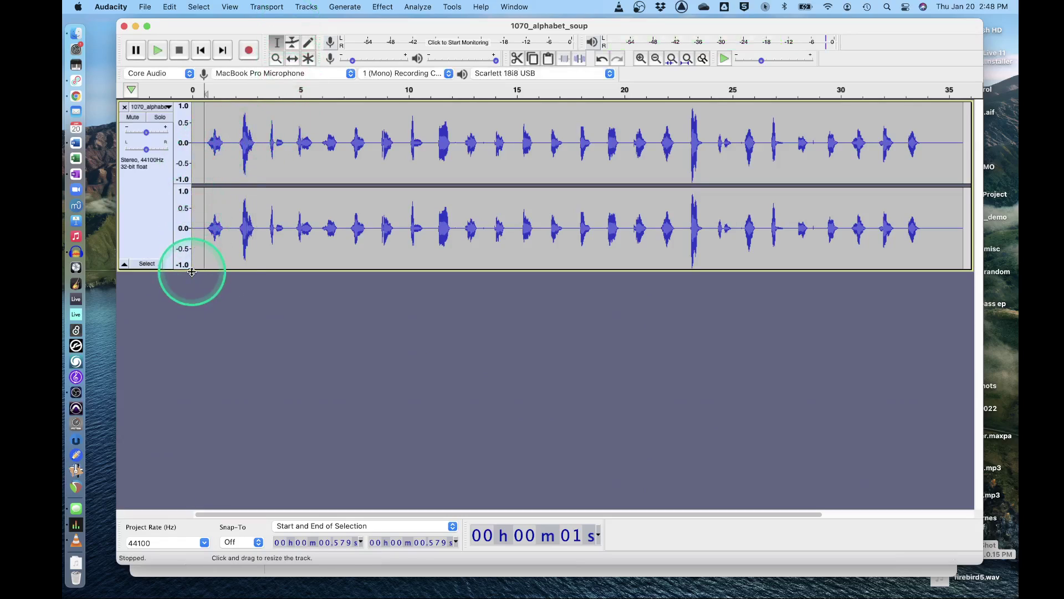
{"action": "left_click_drag", "start_coordinate": [191, 271], "coordinate": [193, 248]}
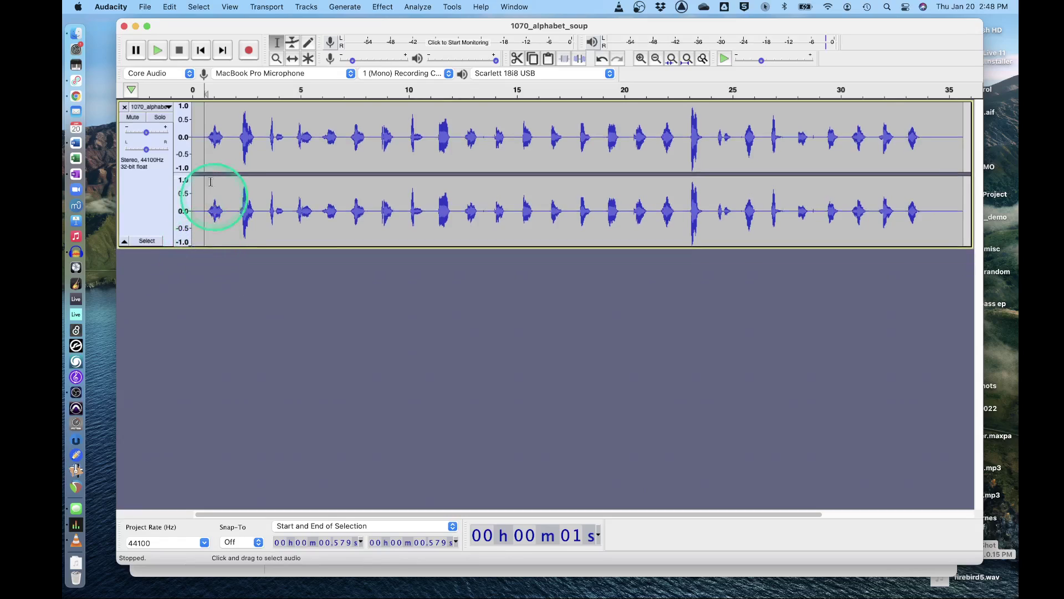
Audition letters at 3.45, 4.82 and 11 seconds, then select the letter from 11.378 to 12.115 s
{"action": "left_click", "coordinate": [267, 140]}
{"action": "key", "text": "space"}
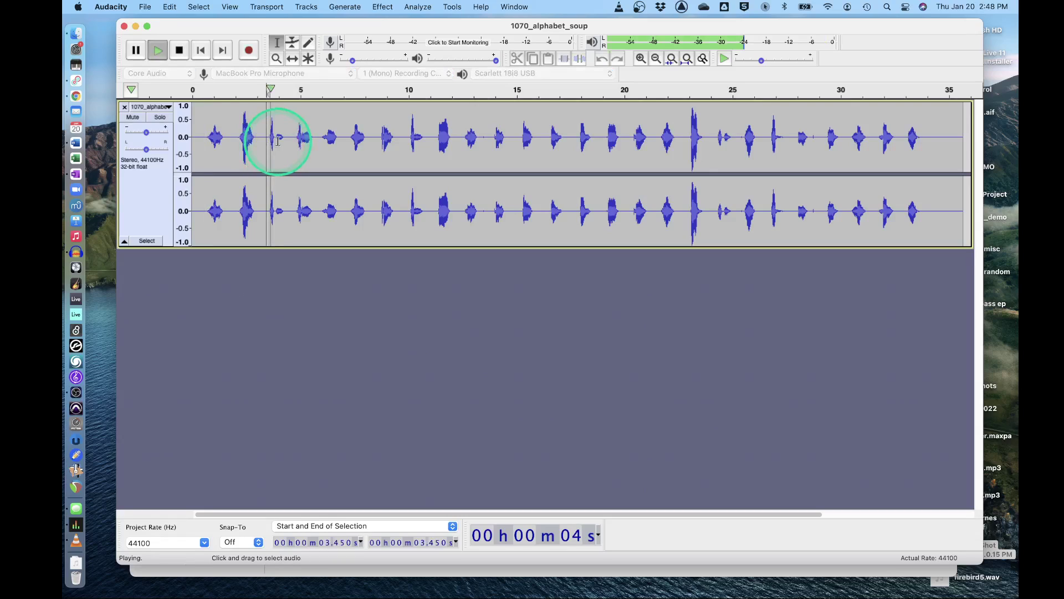
{"action": "key", "text": "space"}
{"action": "left_click", "coordinate": [296, 140]}
{"action": "key", "text": "space"}
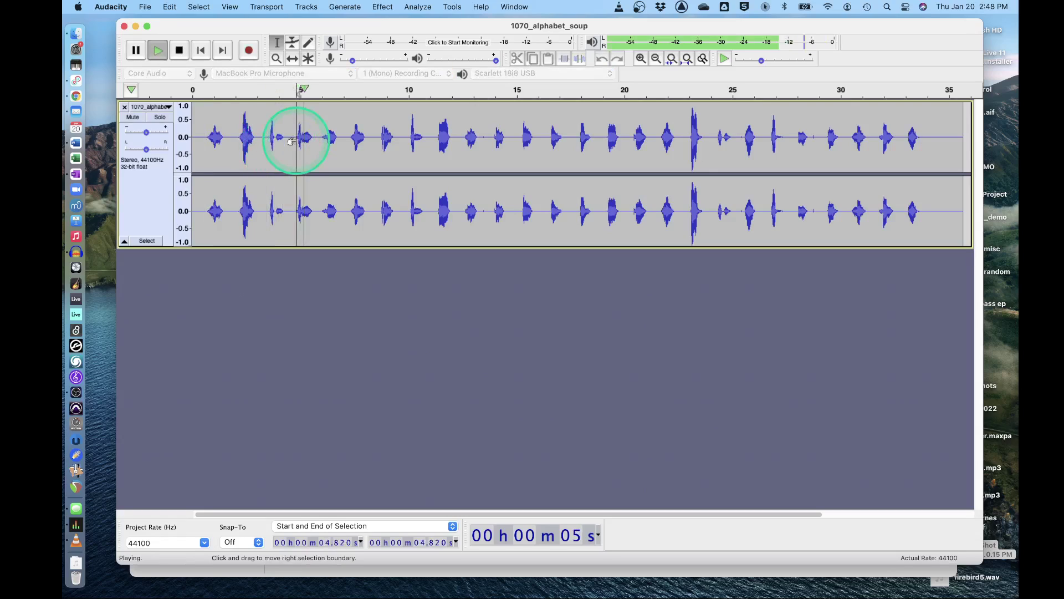
{"action": "key", "text": "space"}
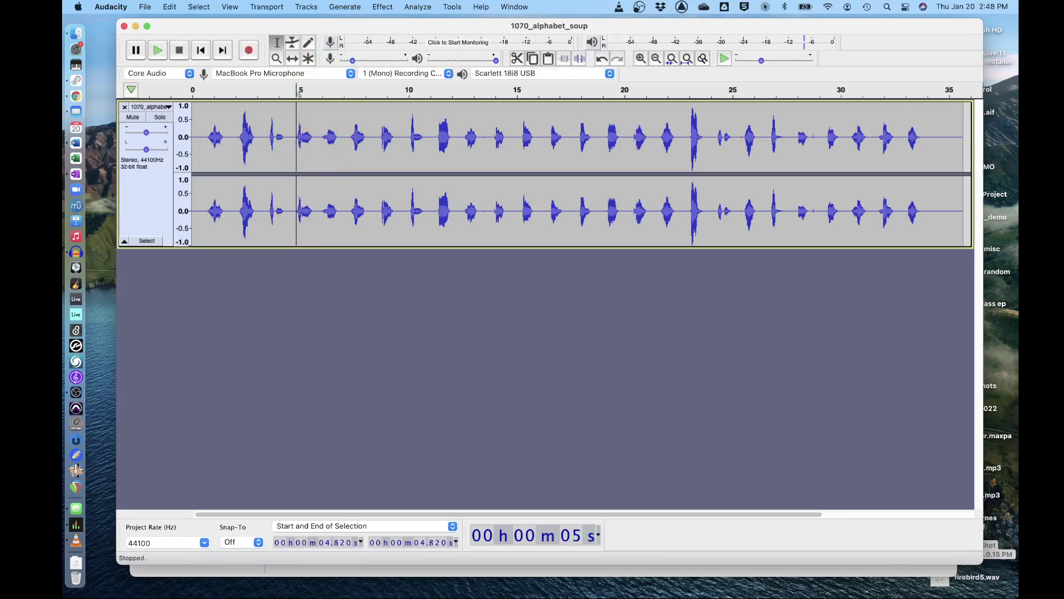
{"action": "left_click", "coordinate": [436, 143]}
{"action": "key", "text": "space"}
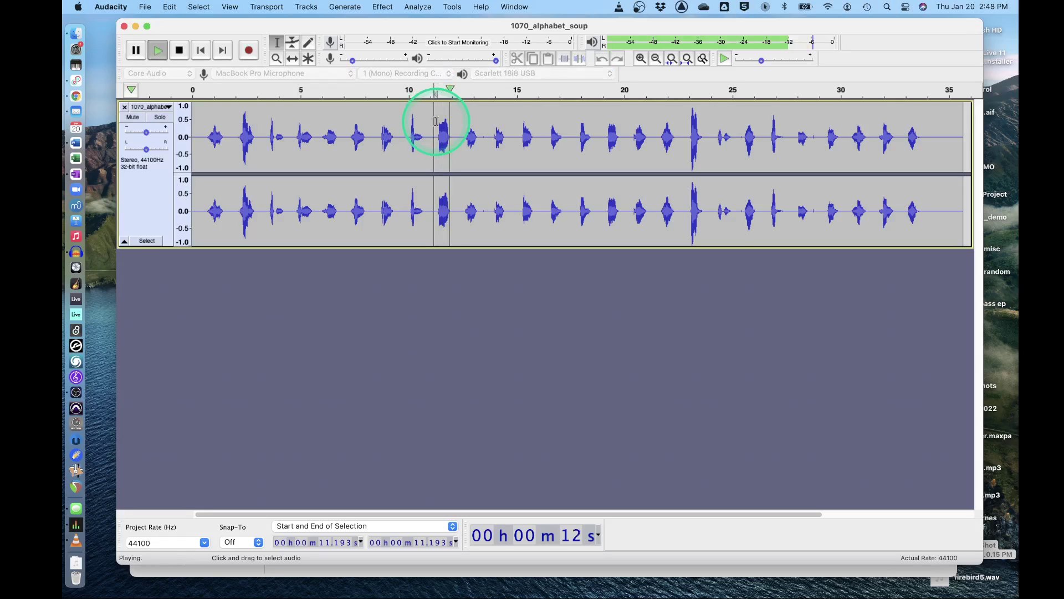
{"action": "key", "text": "space"}
{"action": "mouse_move", "coordinate": [439, 143]}
{"action": "left_mouse_down"}
{"action": "mouse_move", "coordinate": [460, 149]}
{"action": "mouse_move", "coordinate": [443, 149]}
{"action": "left_mouse_up"}
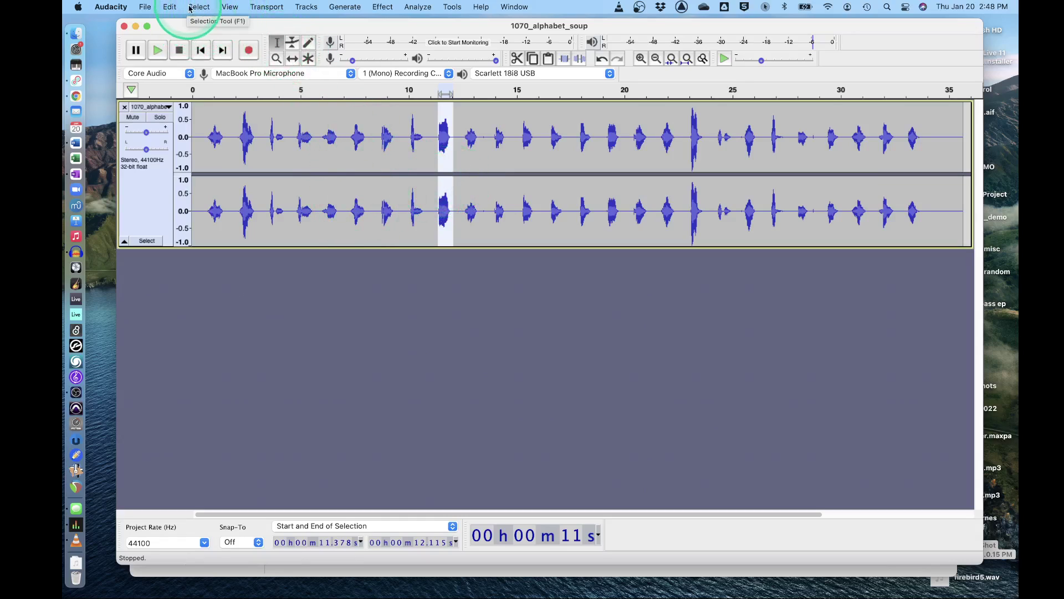
Create an empty stereo track with Tracks > Add New > Stereo Track and click into it
{"action": "left_click", "coordinate": [170, 7]}
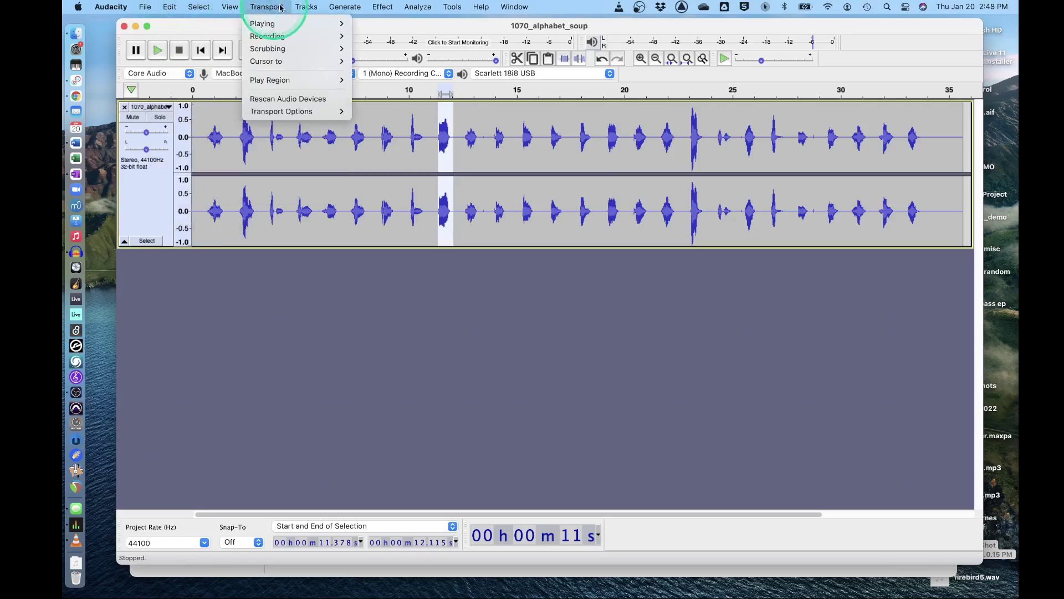
{"action": "mouse_move", "coordinate": [305, 11]}
{"action": "mouse_move", "coordinate": [332, 24]}
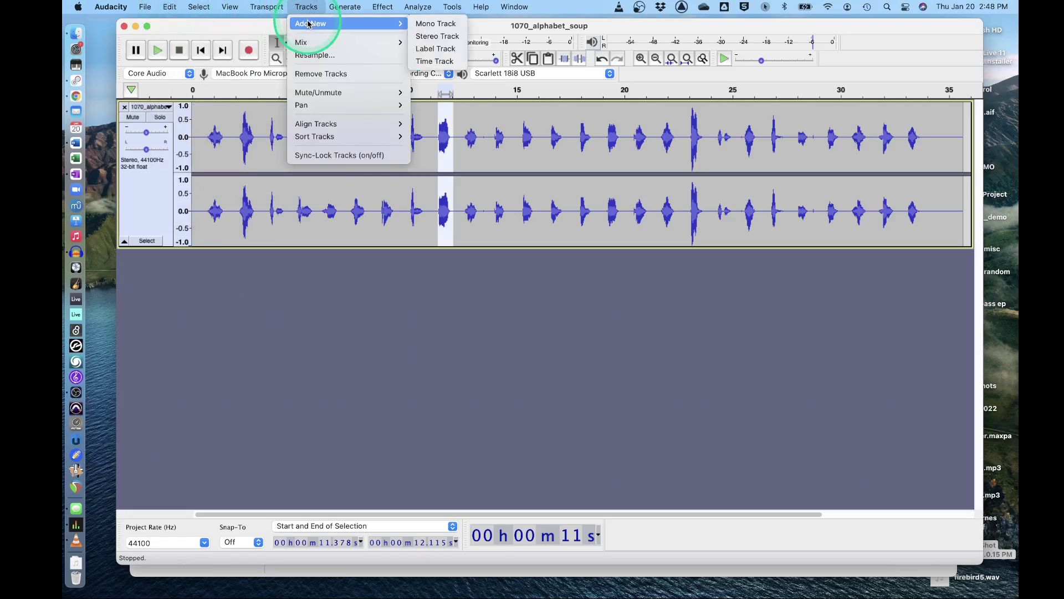
{"action": "left_click", "coordinate": [422, 36]}
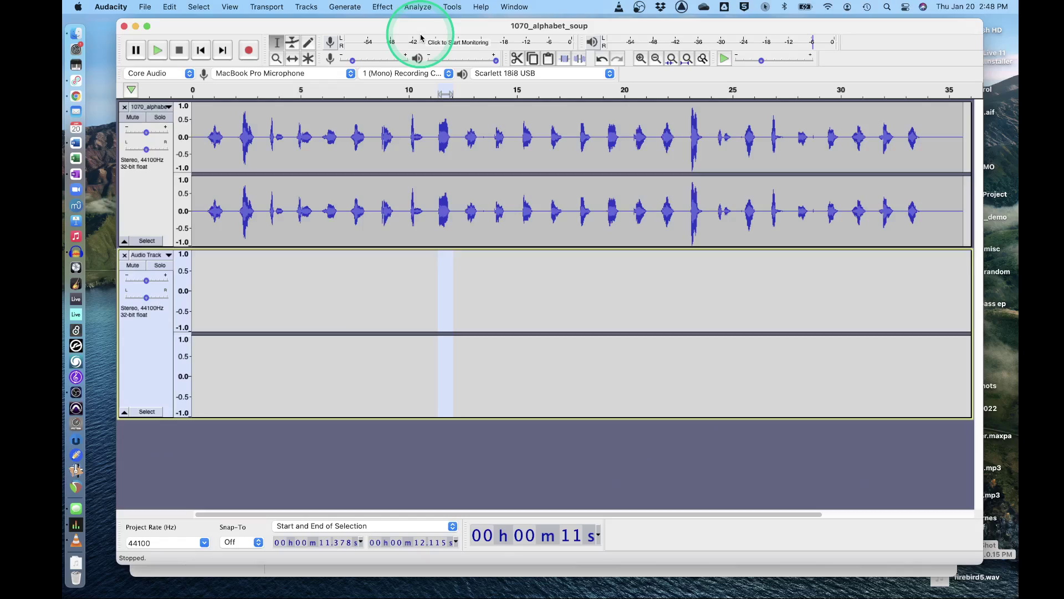
{"action": "left_click", "coordinate": [393, 331]}
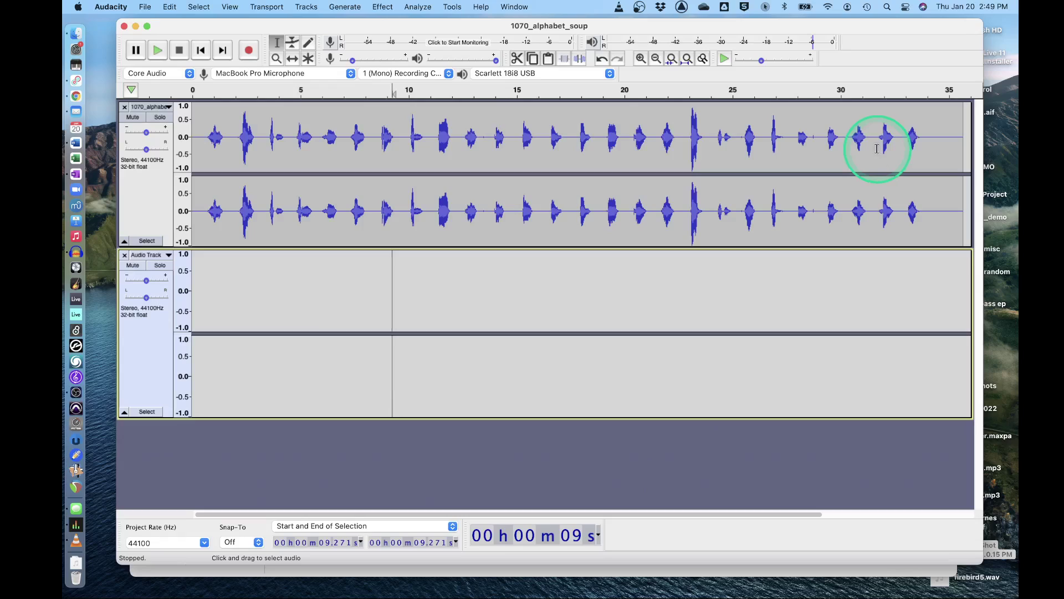
Select the letter sound near 32 seconds and paste it at the new track's start
{"action": "left_click", "coordinate": [408, 359]}
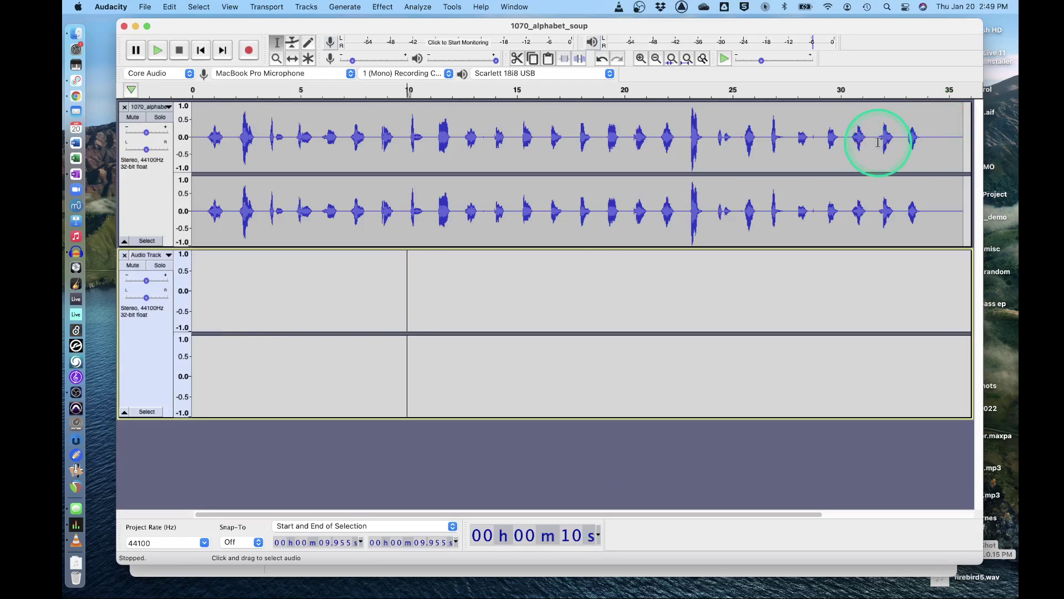
{"action": "left_click_drag", "start_coordinate": [876, 139], "coordinate": [898, 171]}
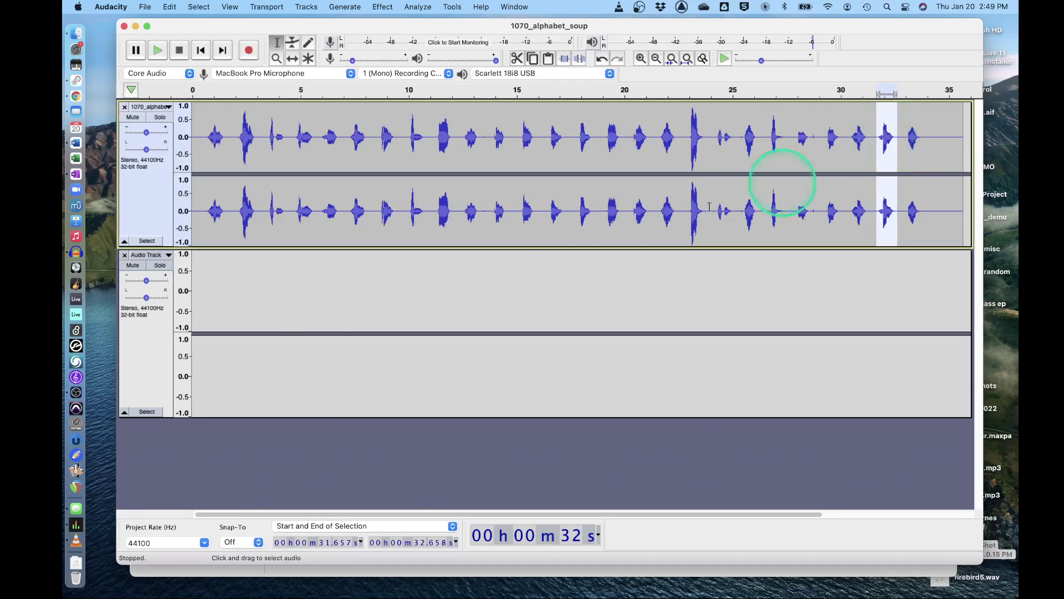
{"action": "left_click", "coordinate": [197, 304]}
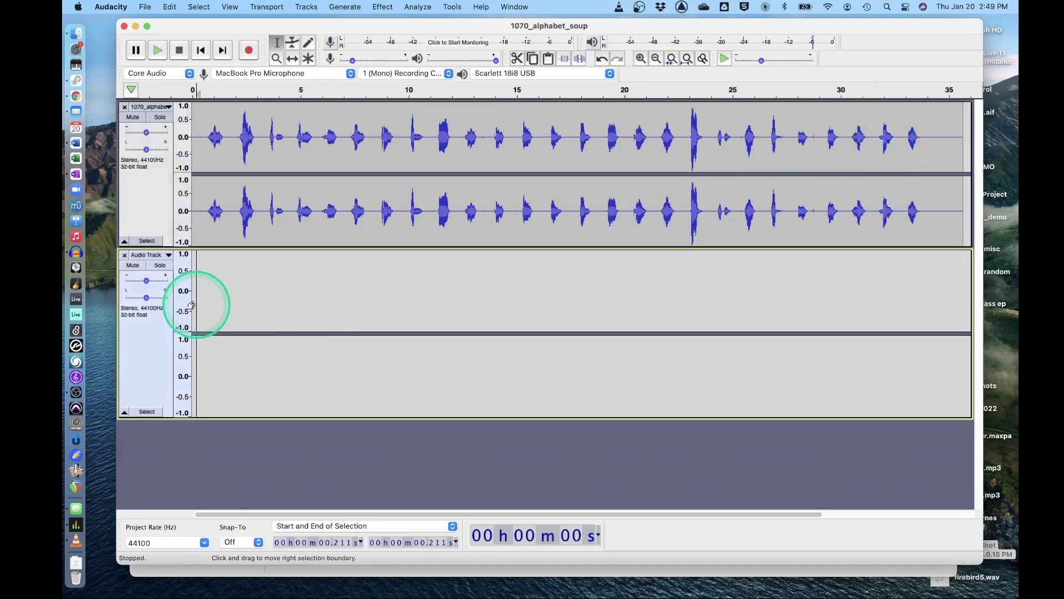
{"action": "key", "text": "super+v"}
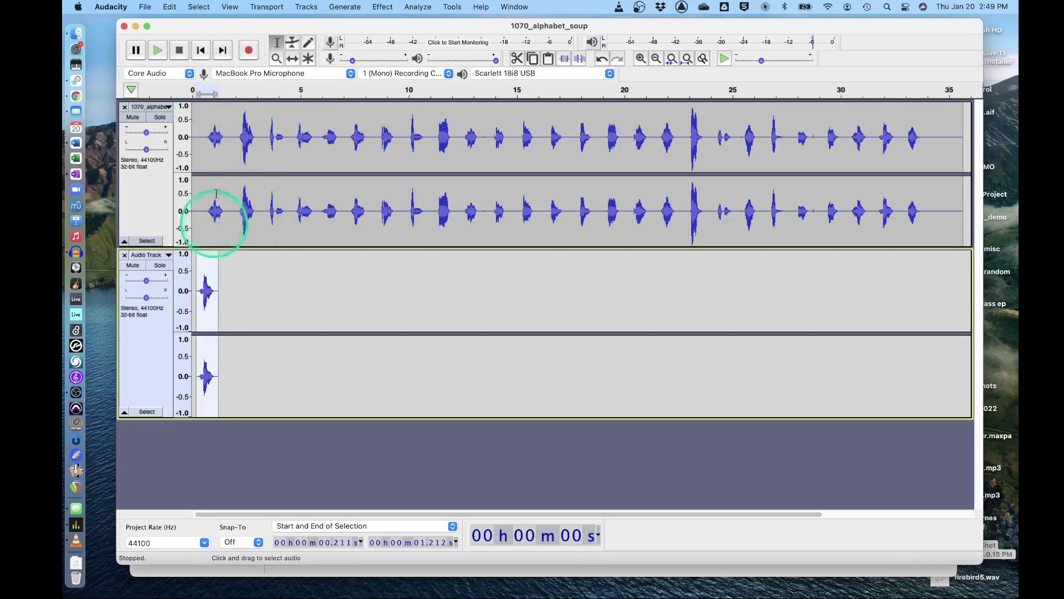
{"action": "left_click", "coordinate": [171, 8]}
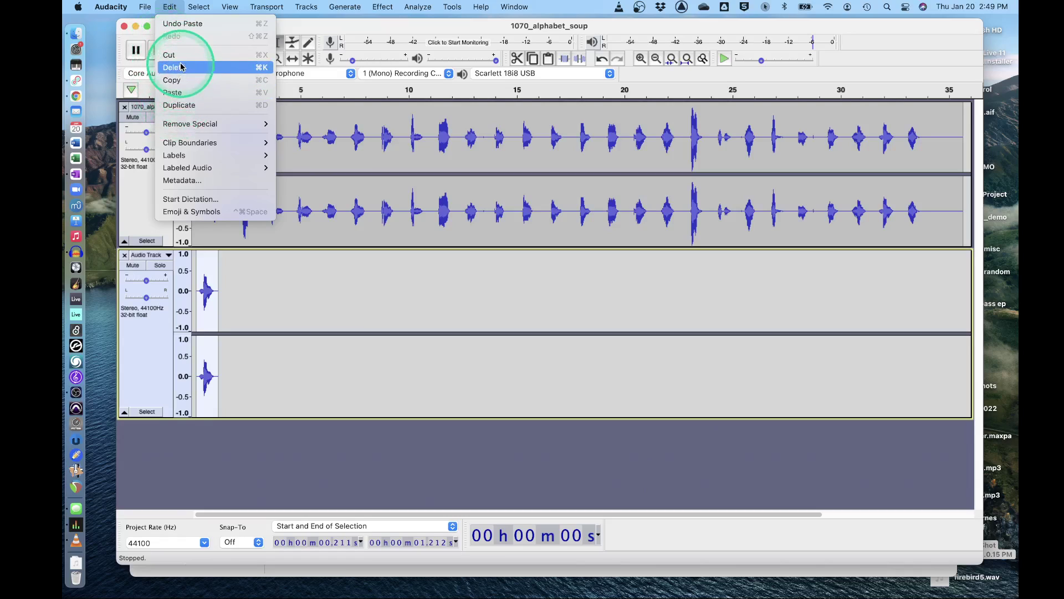
{"action": "left_click", "coordinate": [169, 7]}
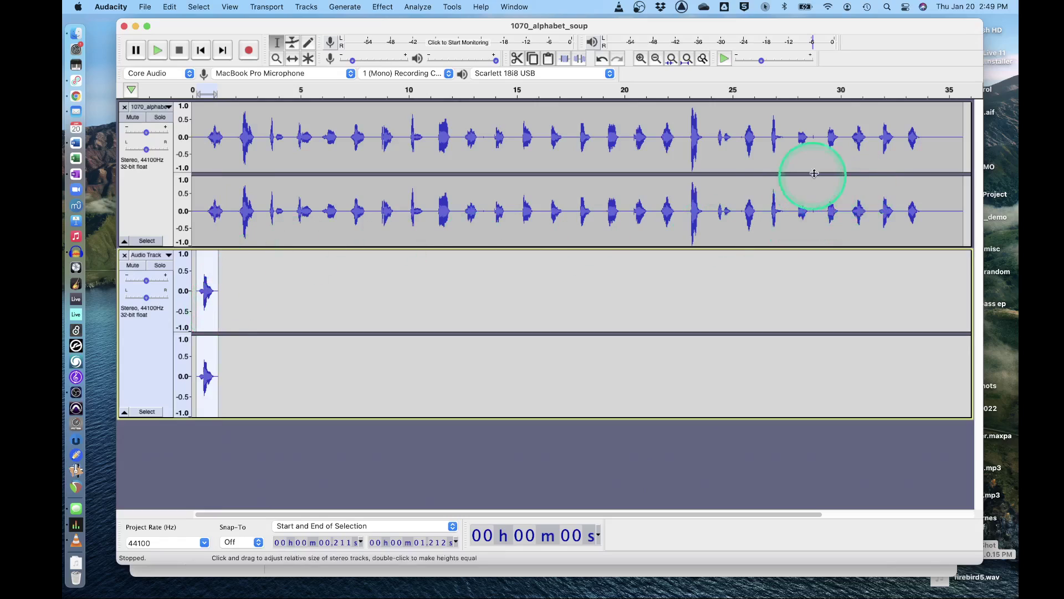
Copy the letter sound around 11 seconds and paste it after the first letter
{"action": "left_click_drag", "start_coordinate": [440, 152], "coordinate": [431, 145]}
{"action": "key", "text": "space"}
{"action": "key", "text": "space"}
{"action": "key", "text": "super+c"}
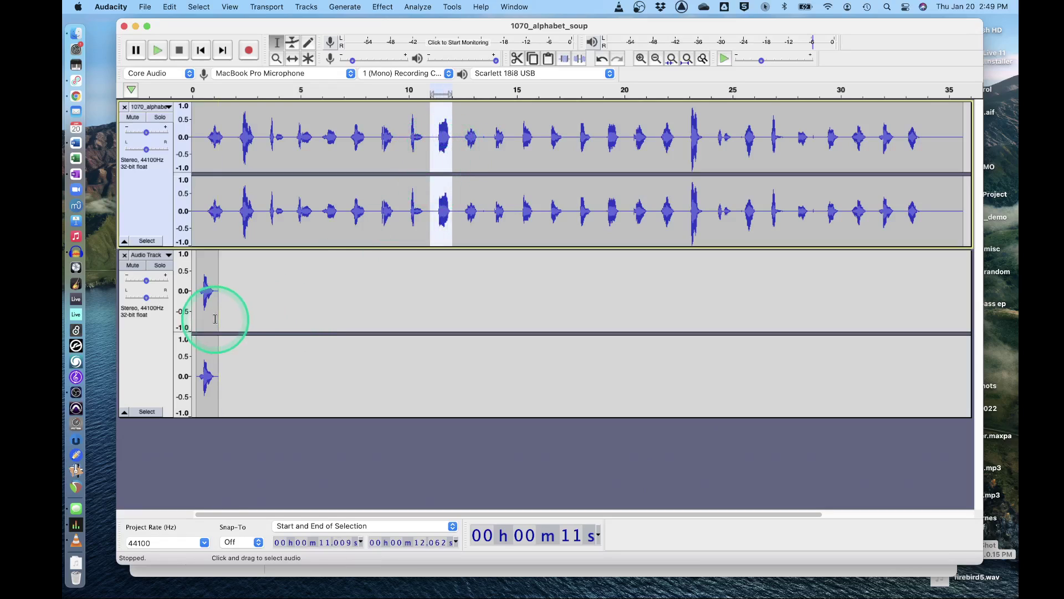
{"action": "left_click", "coordinate": [216, 309]}
{"action": "key", "text": "super+v"}
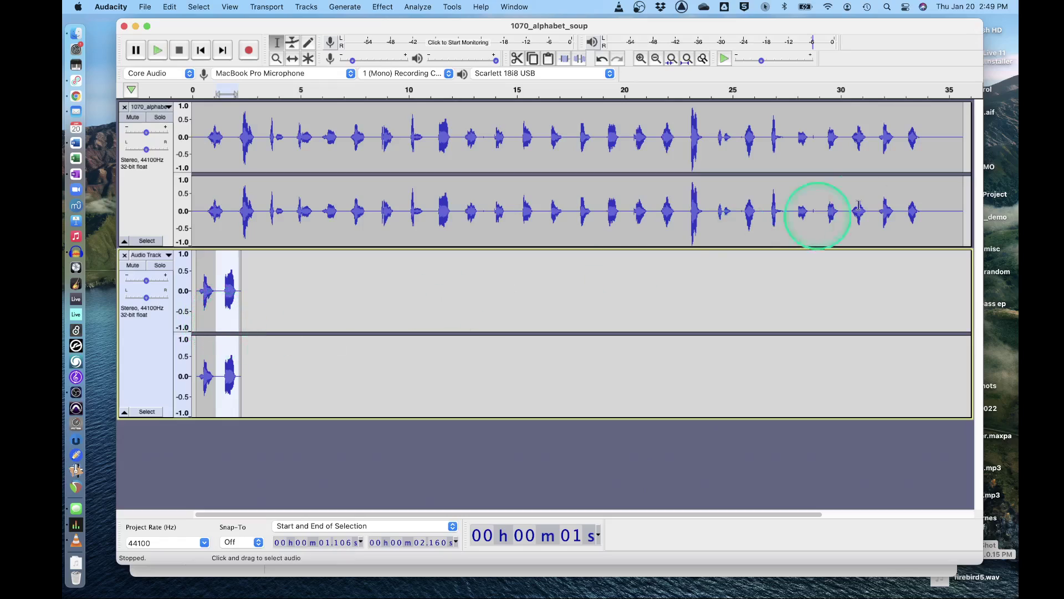
Paste the letters near 33 and 29.5 seconds as the third and fourth letters
{"action": "left_click_drag", "start_coordinate": [905, 160], "coordinate": [920, 156]}
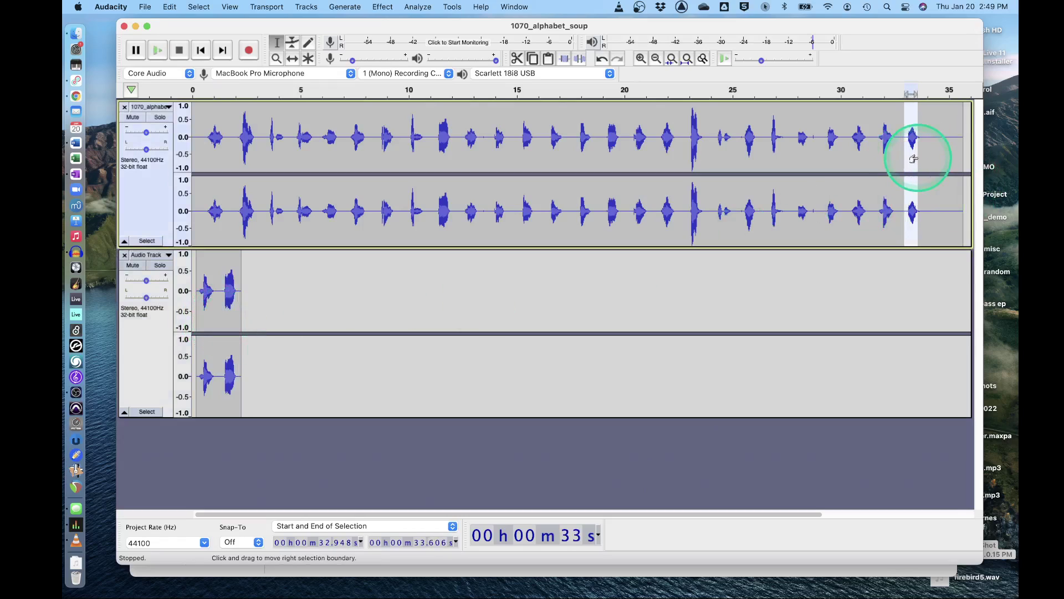
{"action": "left_click", "coordinate": [239, 323]}
{"action": "key", "text": "super+v"}
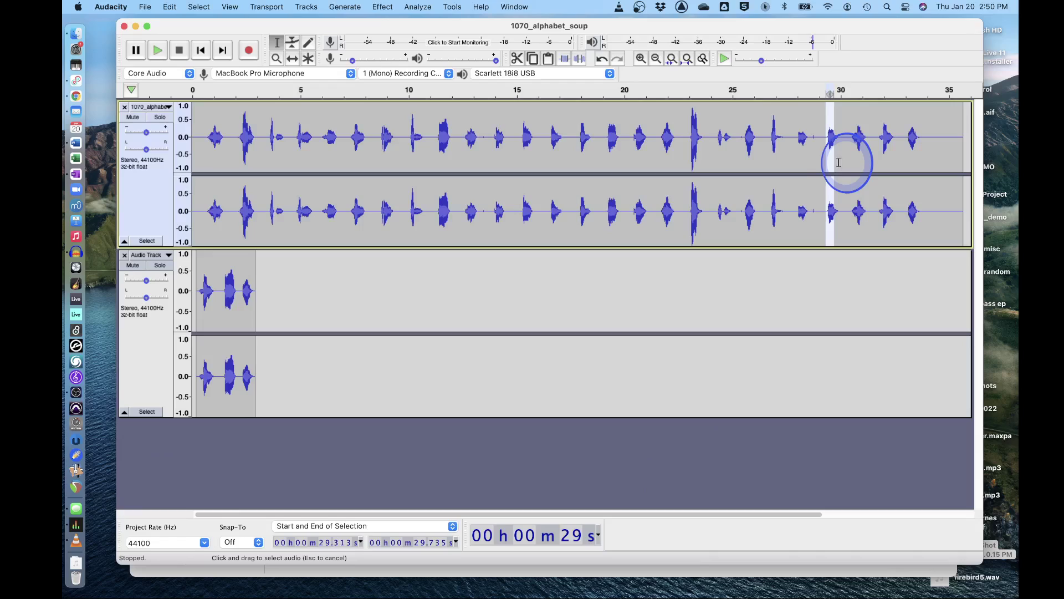
{"action": "left_click_drag", "start_coordinate": [838, 162], "coordinate": [841, 163]}
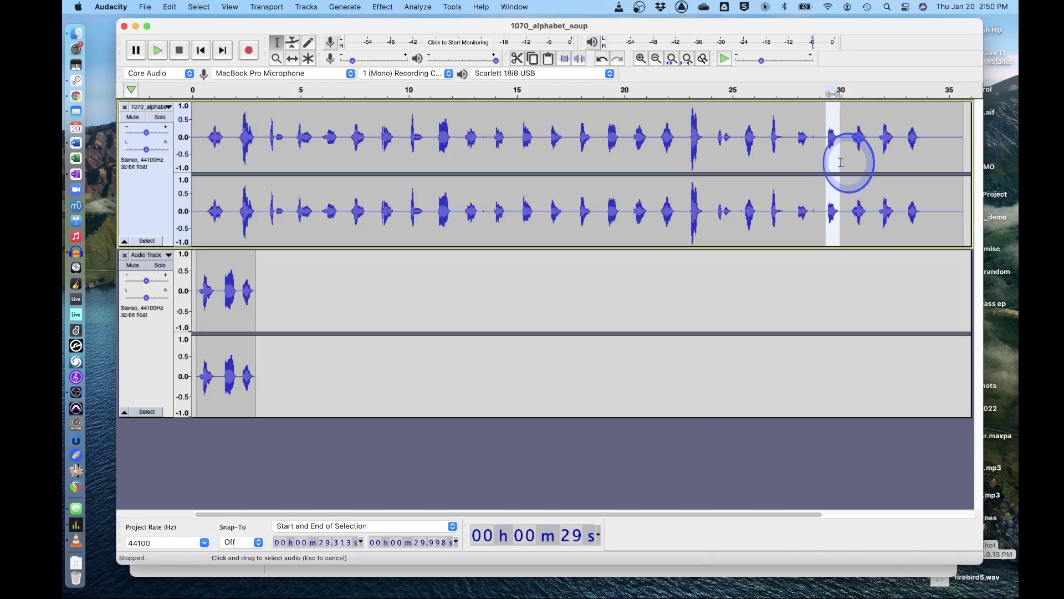
{"action": "left_click", "coordinate": [255, 315]}
{"action": "key", "text": "cmd+v"}
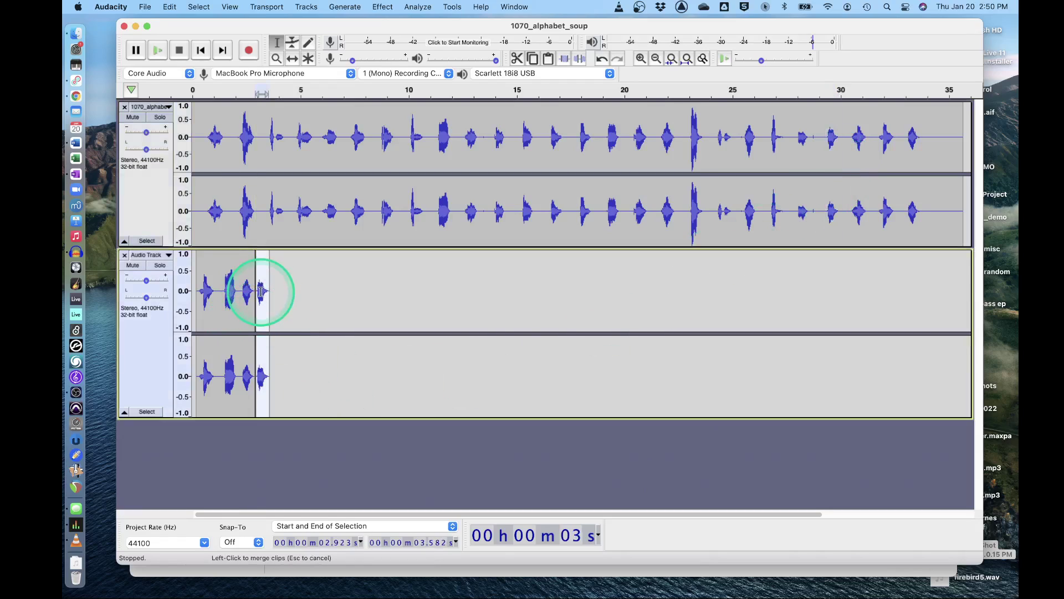
Play the assembled letters from the new track's beginning, then stop
{"action": "left_click", "coordinate": [200, 300]}
{"action": "key", "text": "space"}
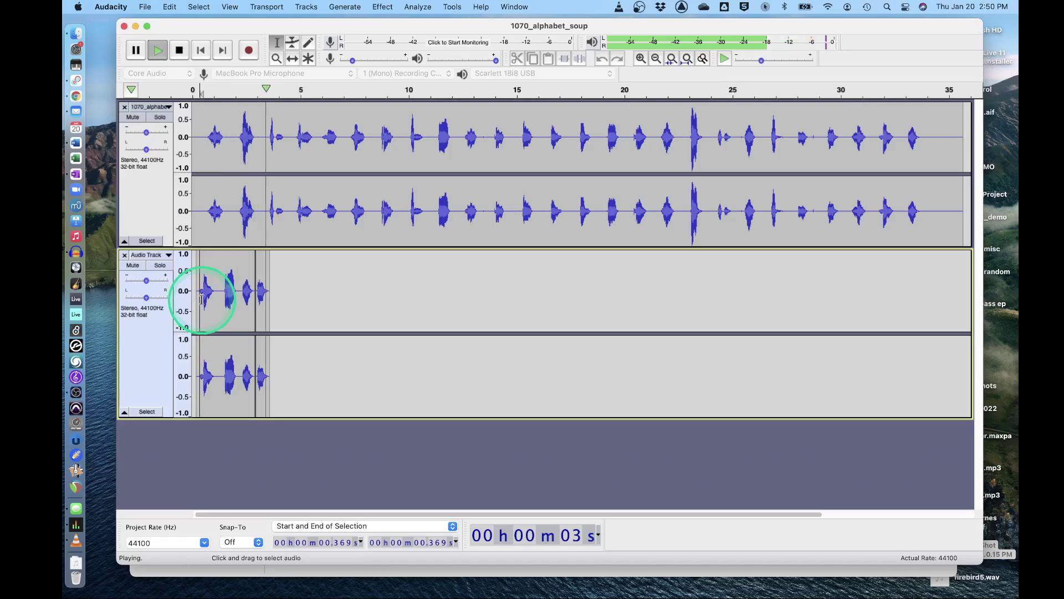
{"action": "key", "text": "space"}
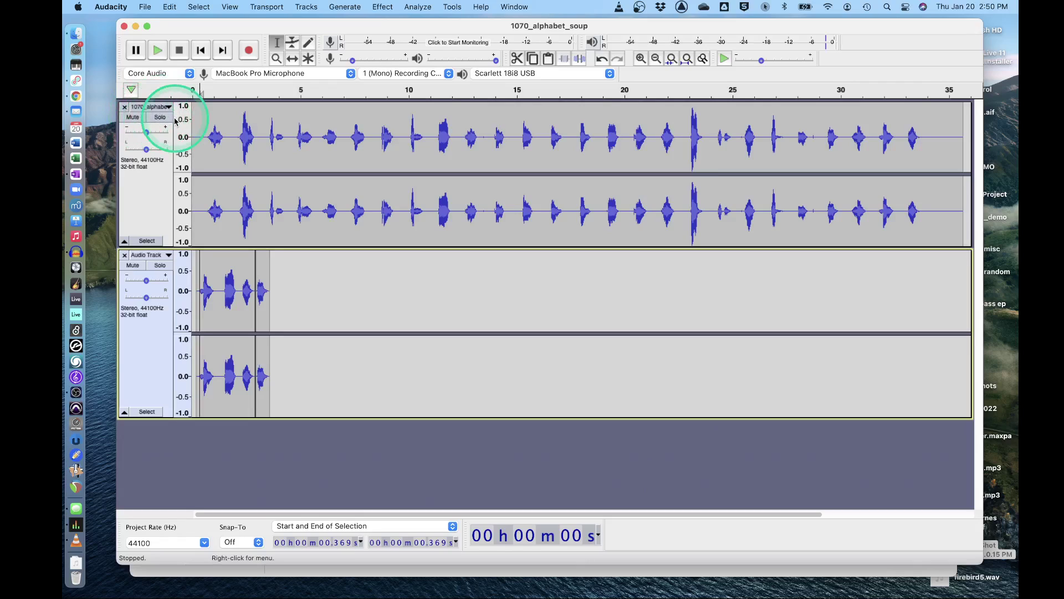
Silence the original alphabet soup track and replay the letter track from the project start
{"action": "left_click", "coordinate": [327, 363]}
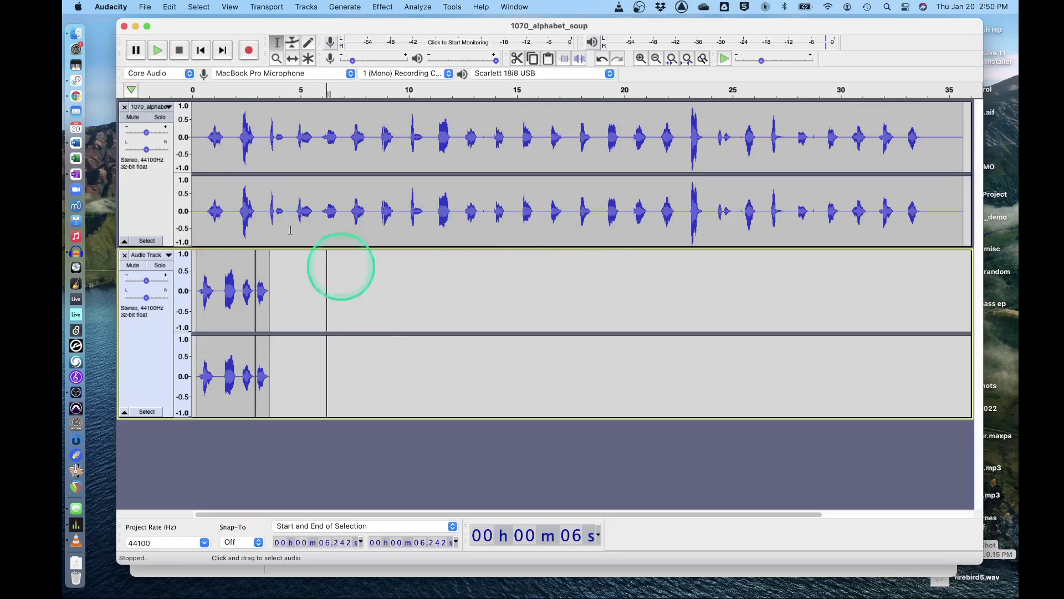
{"action": "left_click", "coordinate": [133, 118]}
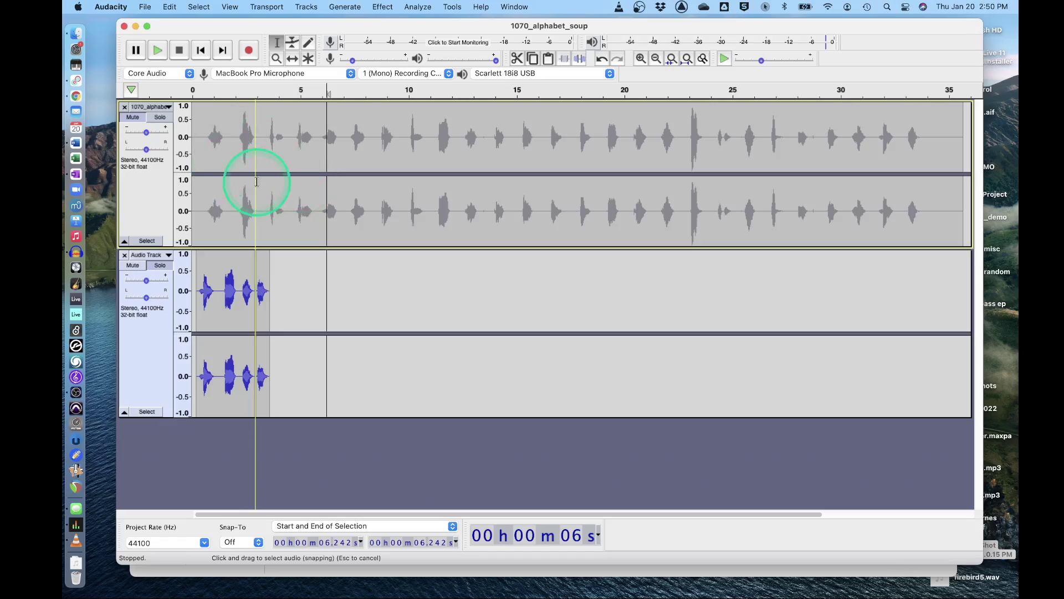
{"action": "left_click", "coordinate": [203, 51]}
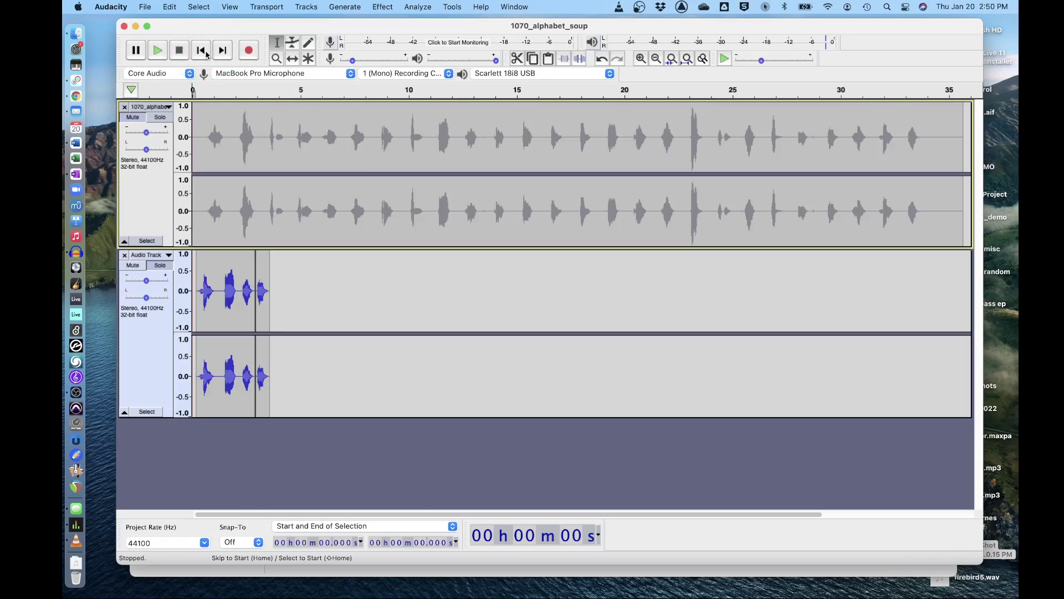
{"action": "key", "text": "space"}
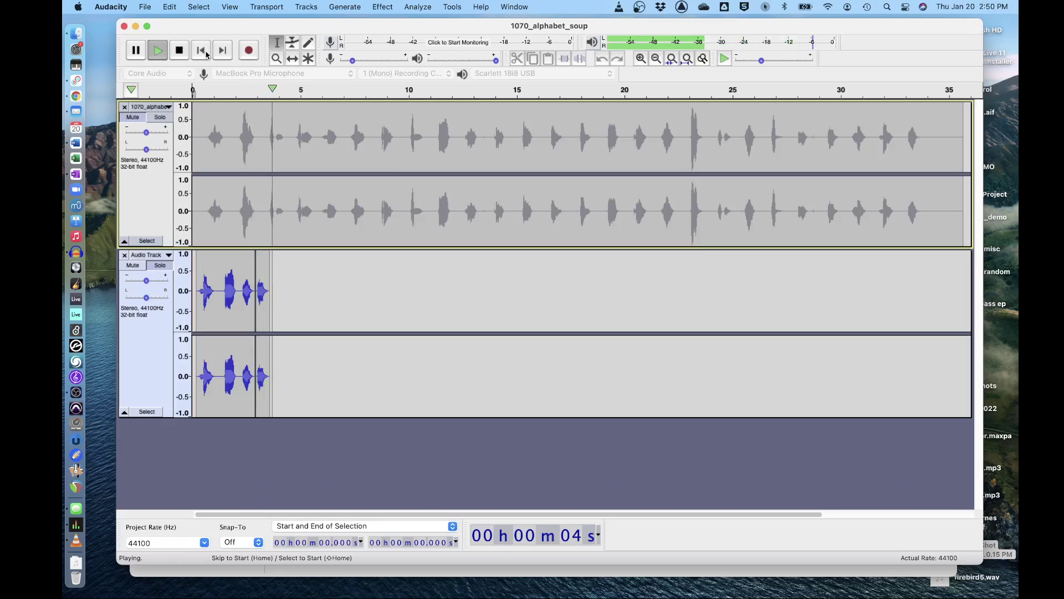
{"action": "key", "text": "space"}
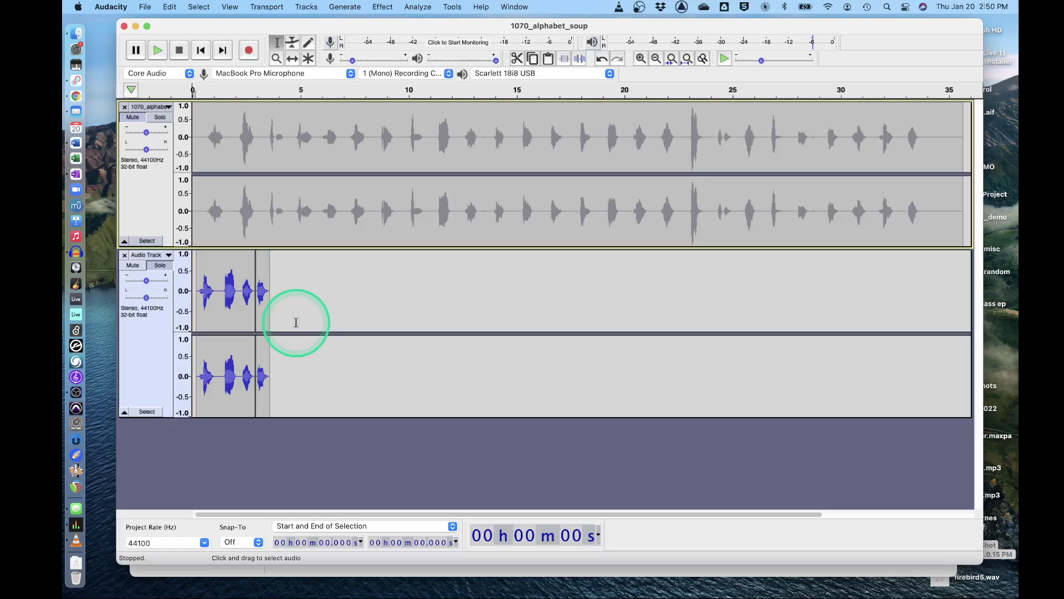
Export the letter track as an MP3 named with the student's last name, leaving metadata empty
{"action": "left_click", "coordinate": [296, 322]}
{"action": "left_click", "coordinate": [142, 7]}
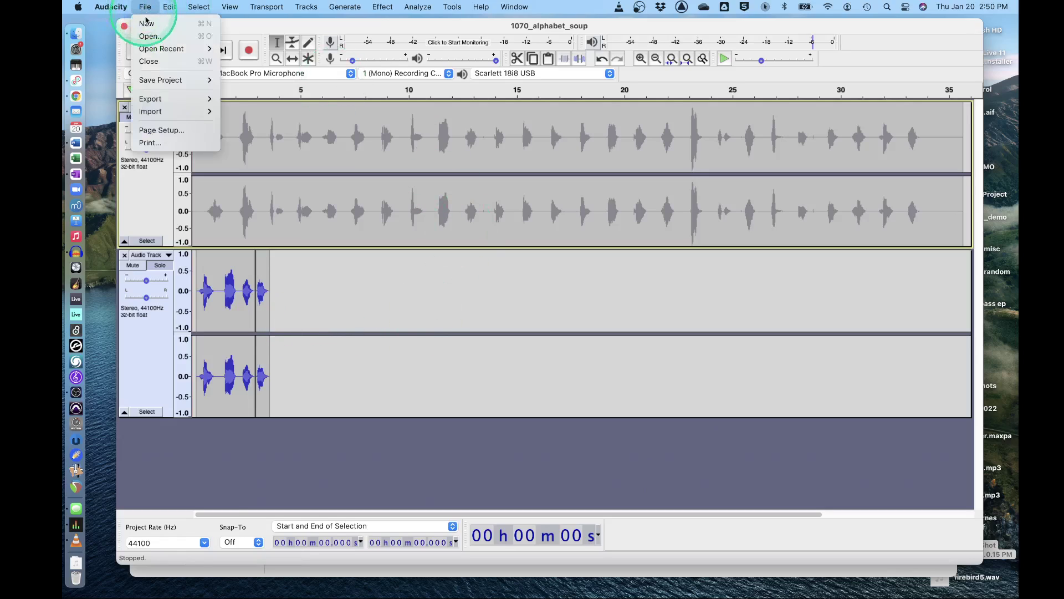
{"action": "mouse_move", "coordinate": [148, 99]}
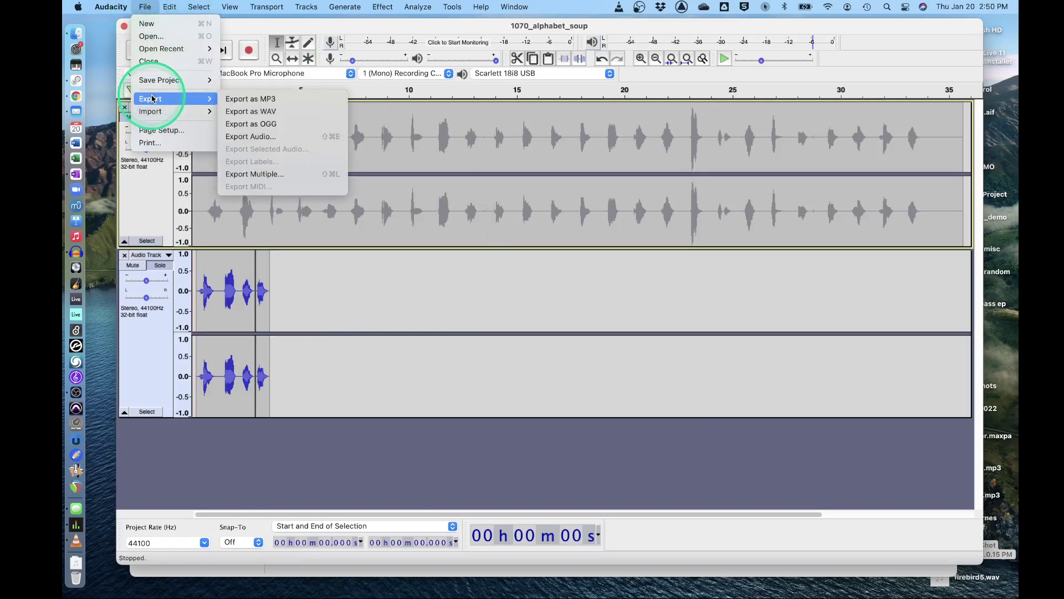
{"action": "left_click", "coordinate": [258, 100]}
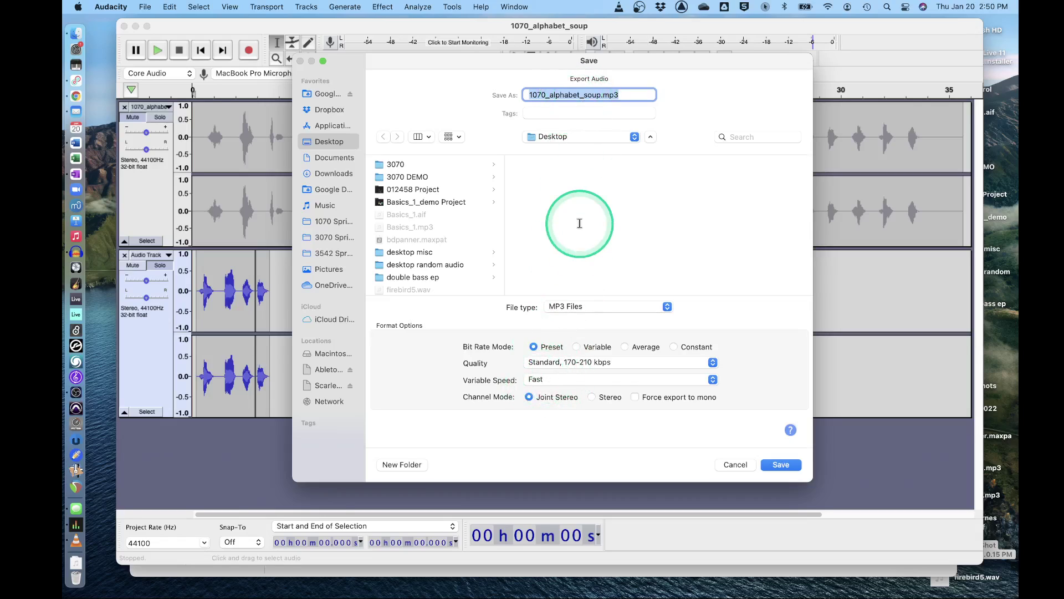
{"action": "type", "text": "decker"}
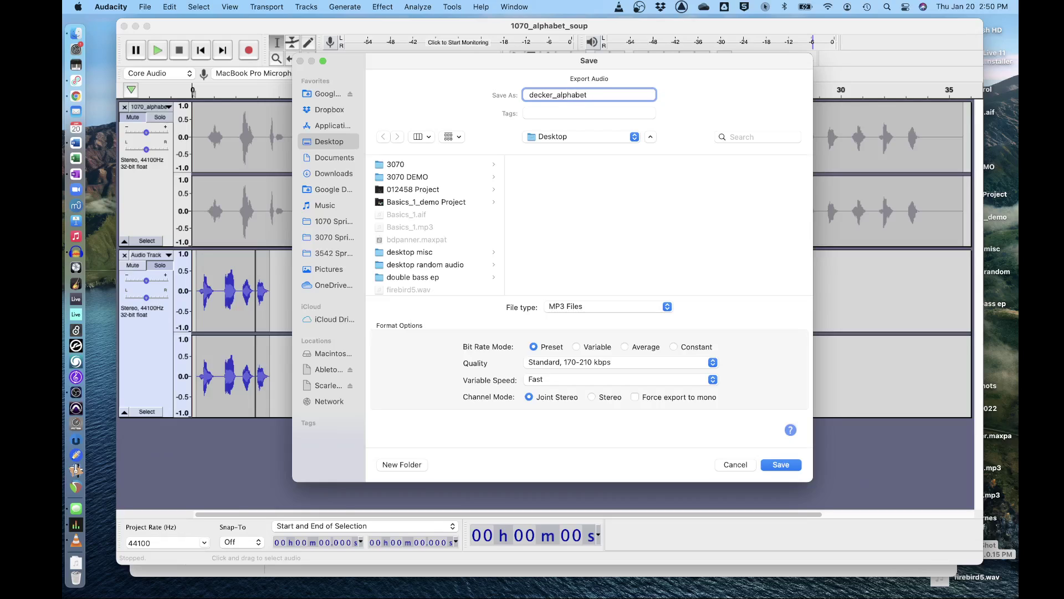
{"action": "key", "text": "Return"}
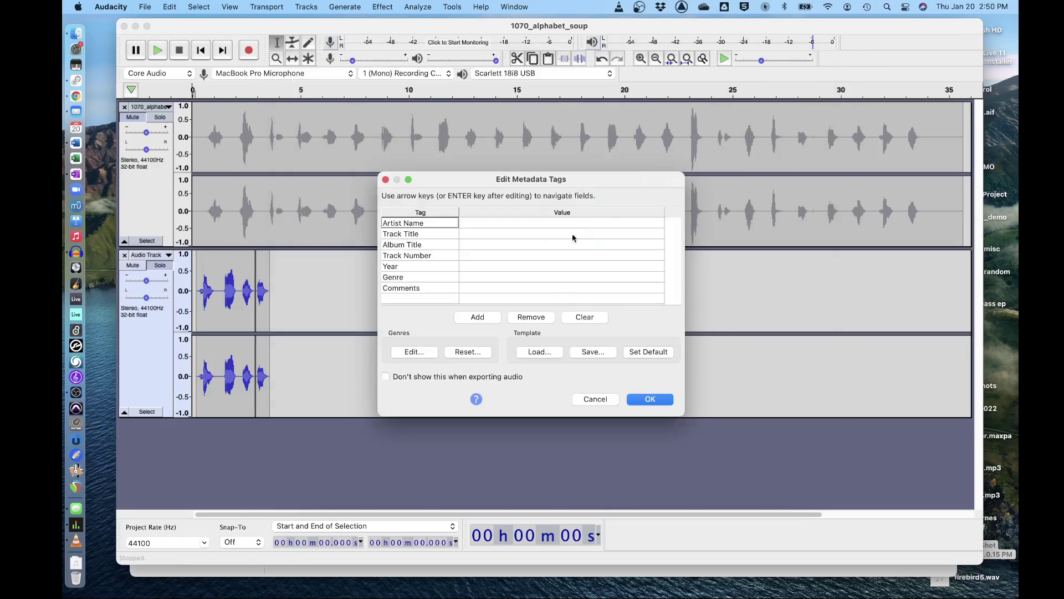
{"action": "left_click", "coordinate": [652, 398]}
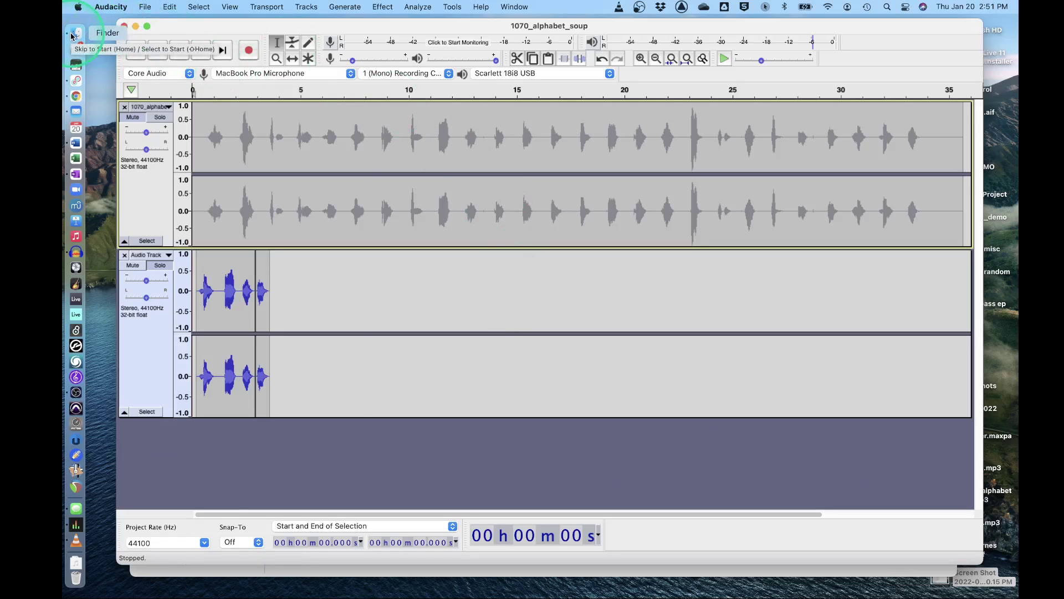
Preview the exported MP3 from Finder's Desktop folder in Quick Look, then close it
{"action": "left_click", "coordinate": [75, 36]}
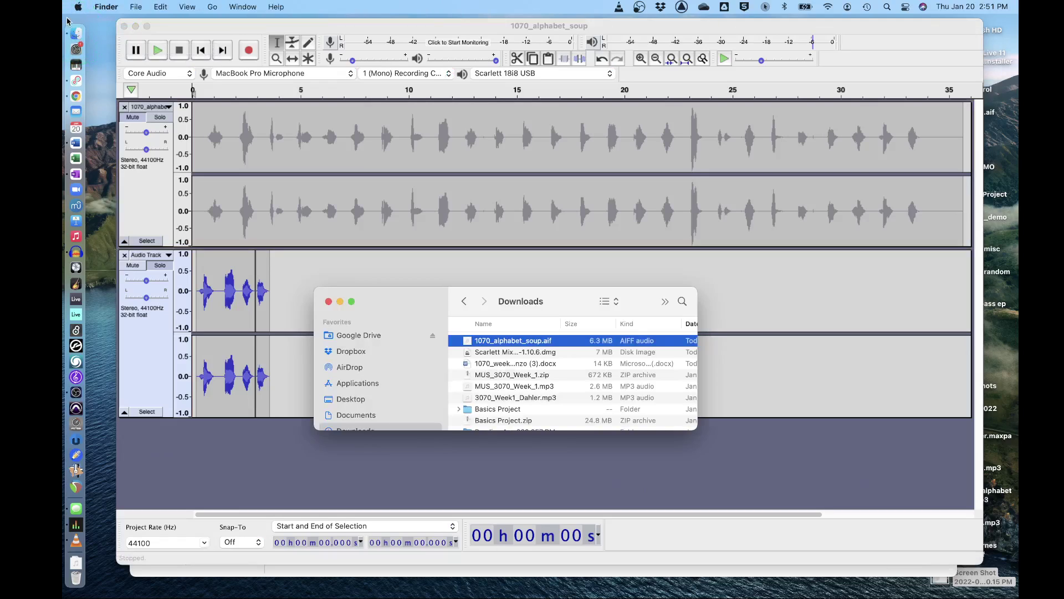
{"action": "left_click", "coordinate": [350, 398]}
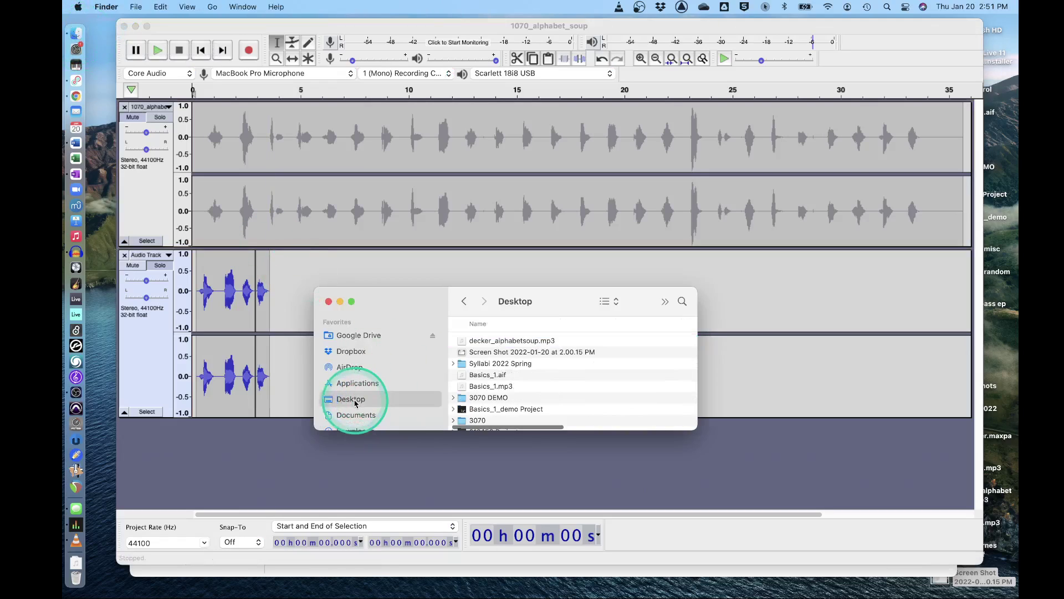
{"action": "left_click", "coordinate": [480, 343]}
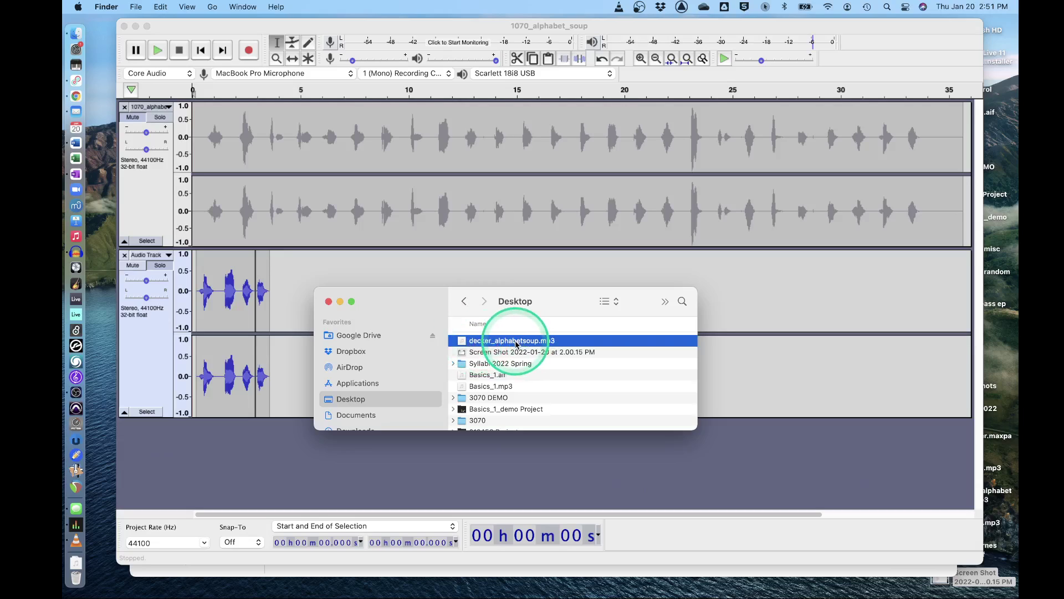
{"action": "key", "text": "space"}
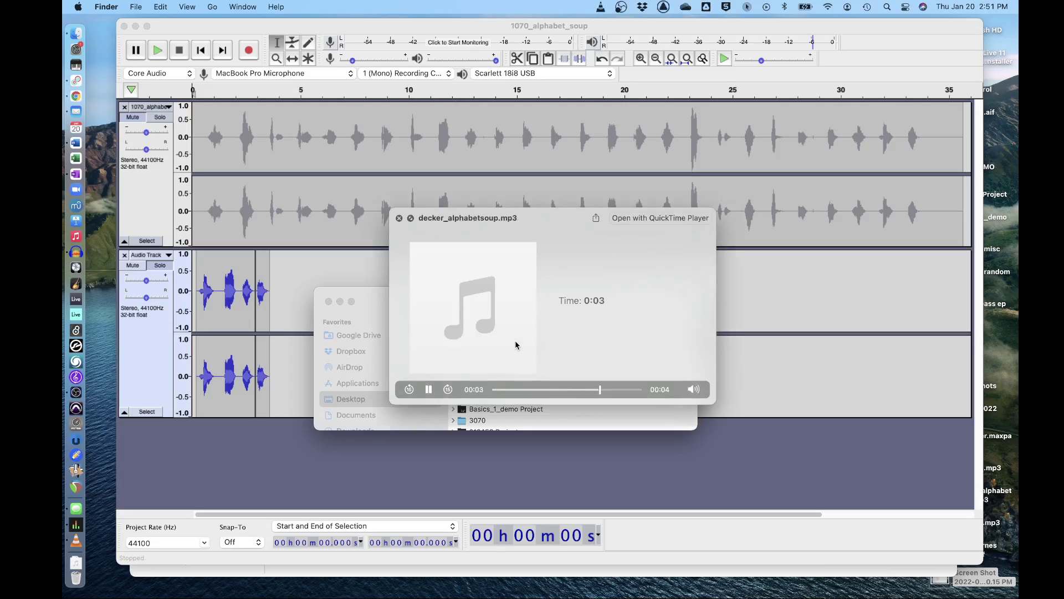
{"action": "left_click", "coordinate": [399, 217]}
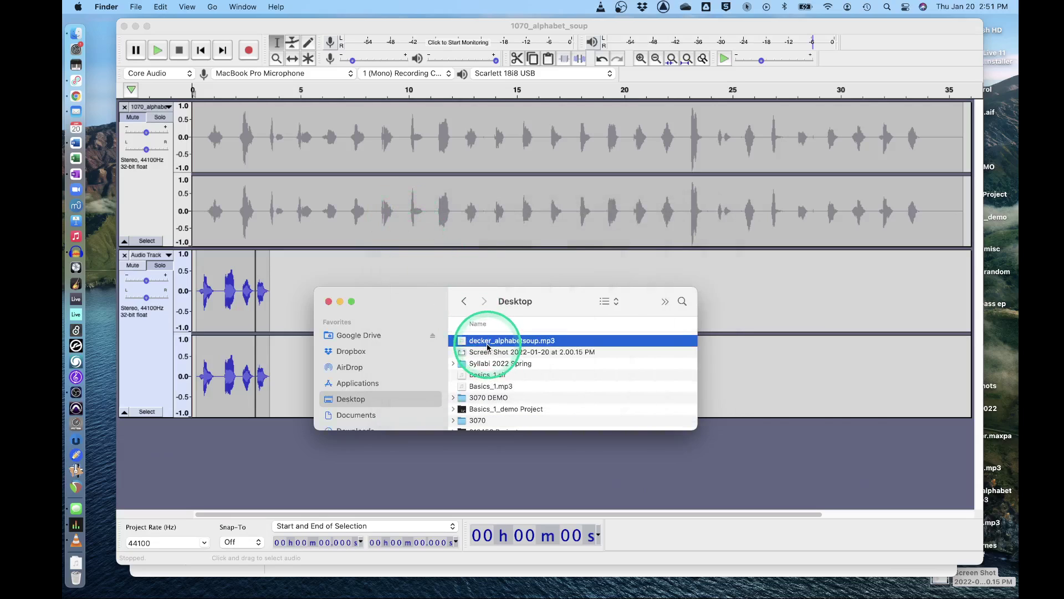
Open the Mod 1 Assignment 2 (Alphabet Soup) dropbox and browse the Desktop for a file to upload
{"action": "left_click", "coordinate": [76, 96]}
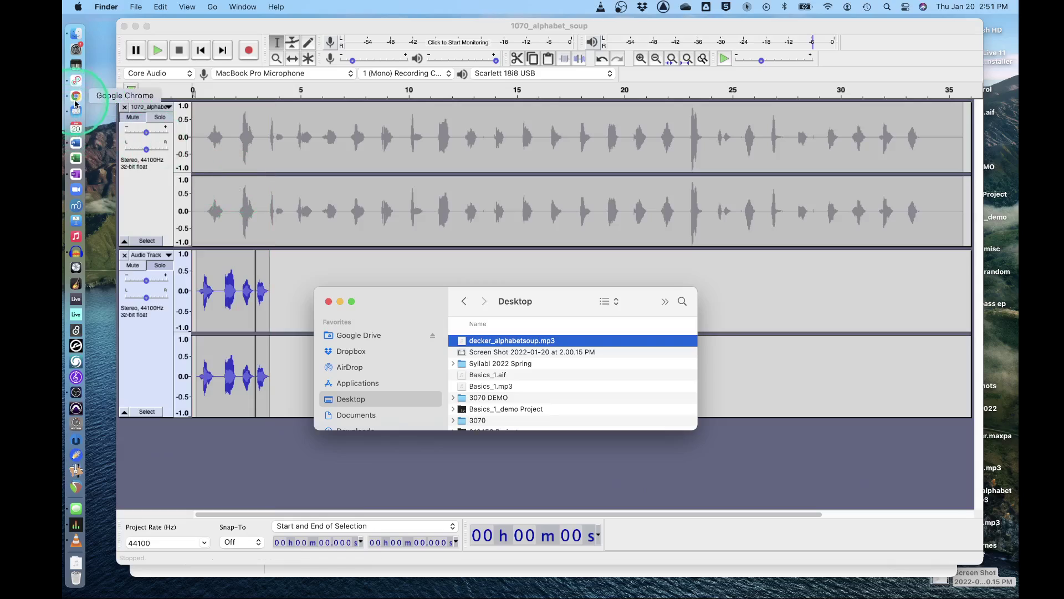
{"action": "scroll", "coordinate": [476, 394], "scroll_direction": "down", "scroll_amount": 6}
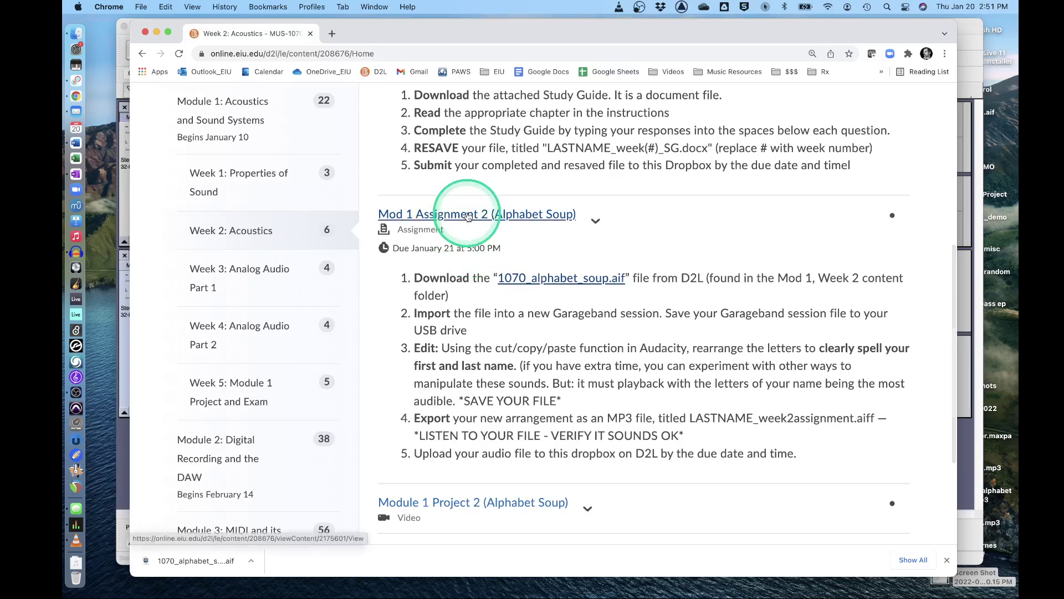
{"action": "left_click", "coordinate": [467, 216]}
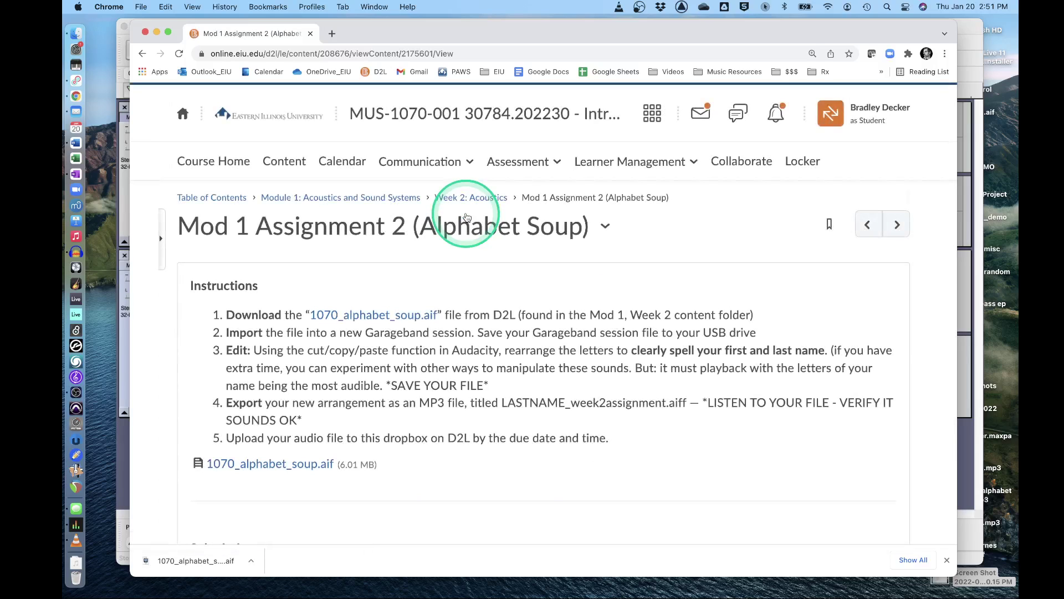
{"action": "scroll", "coordinate": [466, 216], "scroll_direction": "down", "scroll_amount": 6}
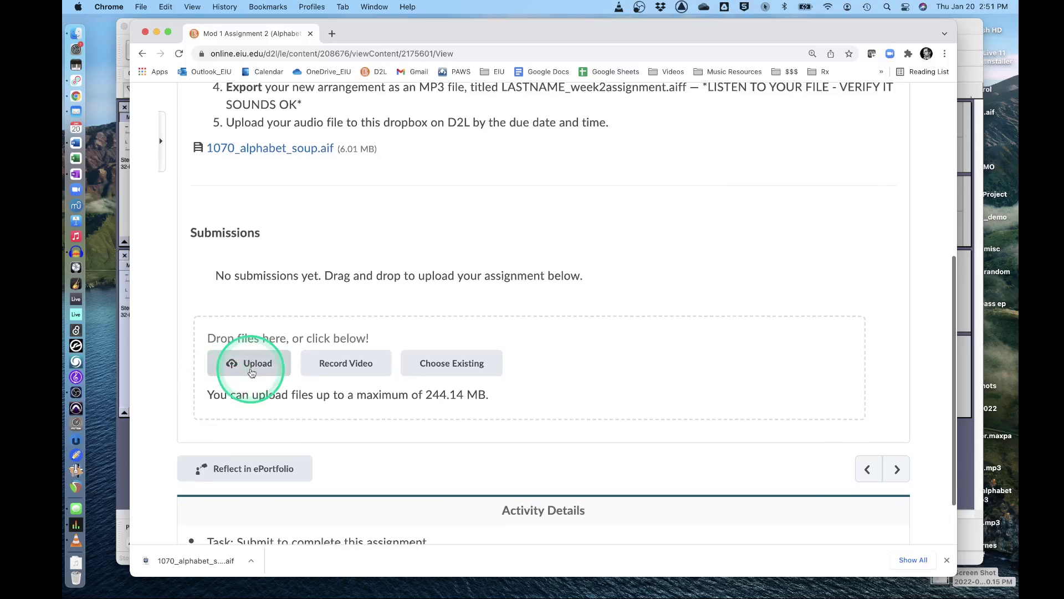
{"action": "left_click", "coordinate": [251, 370]}
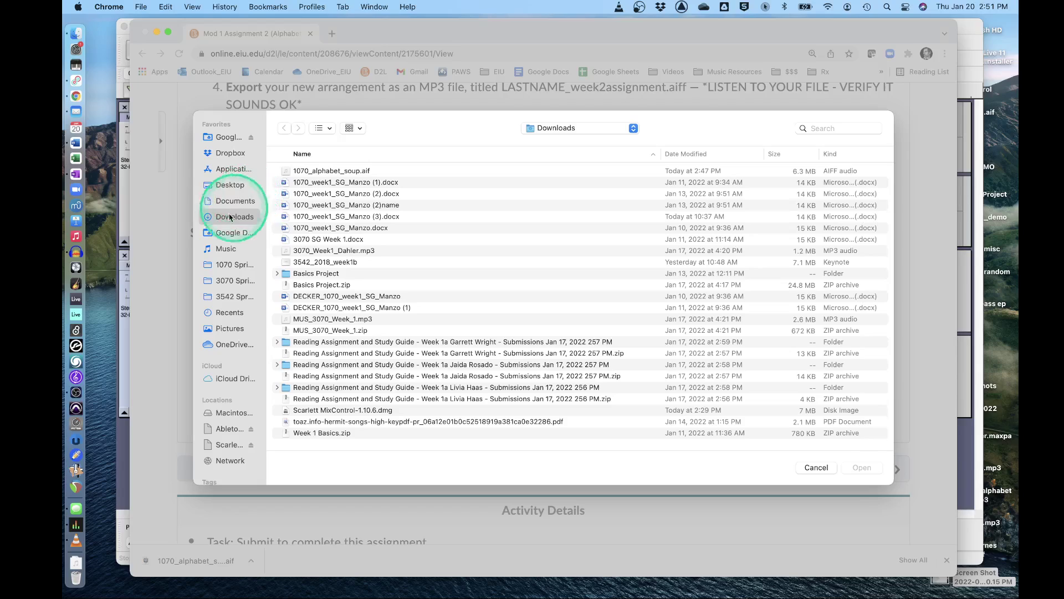
{"action": "left_click", "coordinate": [227, 186]}
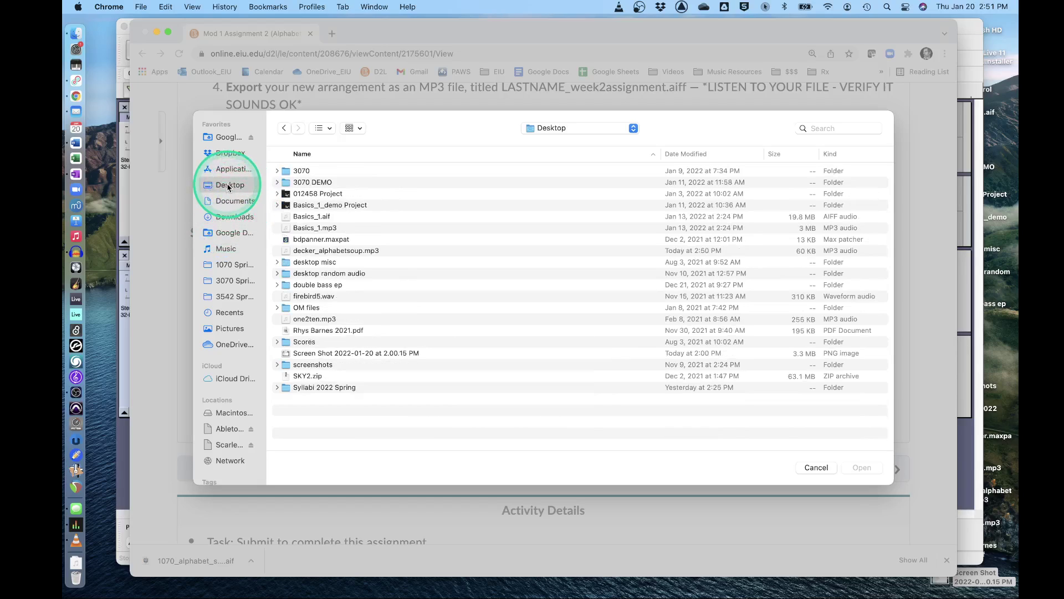
Attach the alphabet soup MP3 from the Desktop and submit it to the Mod 1 Assignment 2 dropbox
{"action": "double_click", "coordinate": [322, 250]}
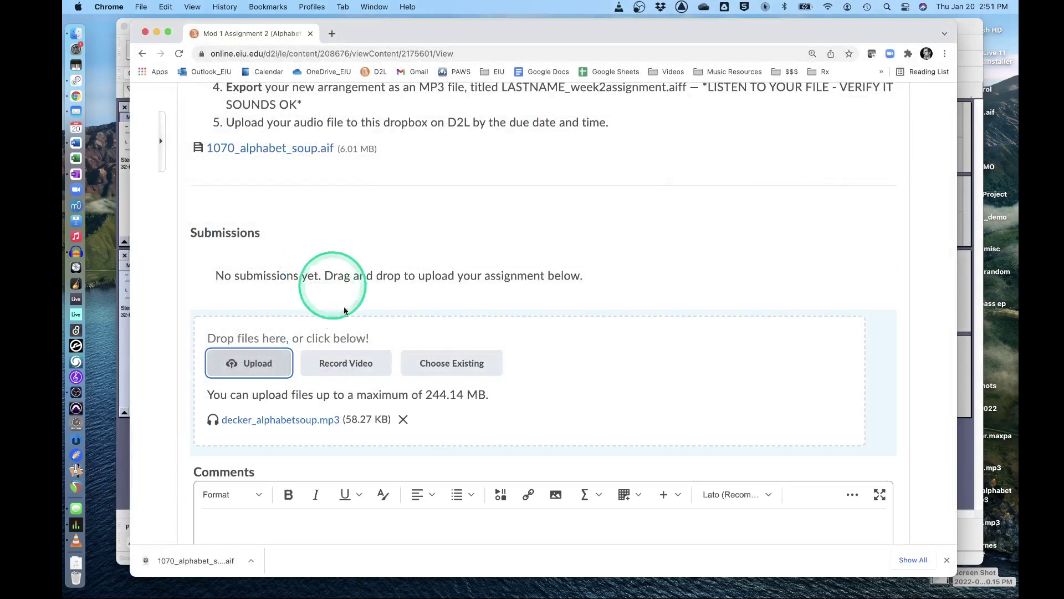
{"action": "scroll", "coordinate": [334, 274], "scroll_direction": "down", "scroll_amount": 4}
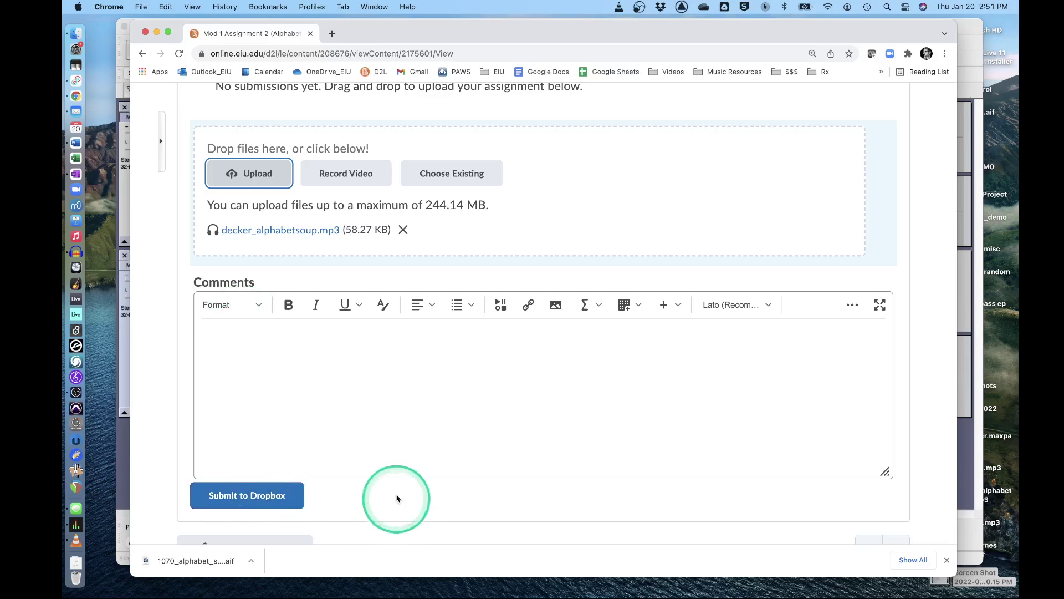
{"action": "scroll", "coordinate": [397, 499], "scroll_direction": "down", "scroll_amount": 2}
{"action": "left_click", "coordinate": [264, 405]}
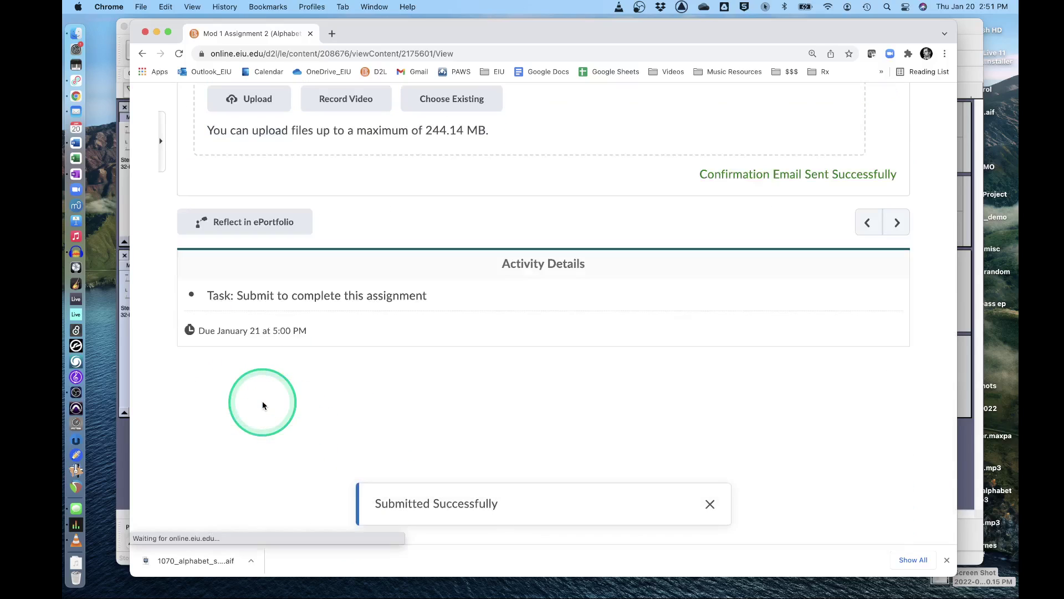
{"action": "scroll", "coordinate": [317, 374], "scroll_direction": "up", "scroll_amount": 10}
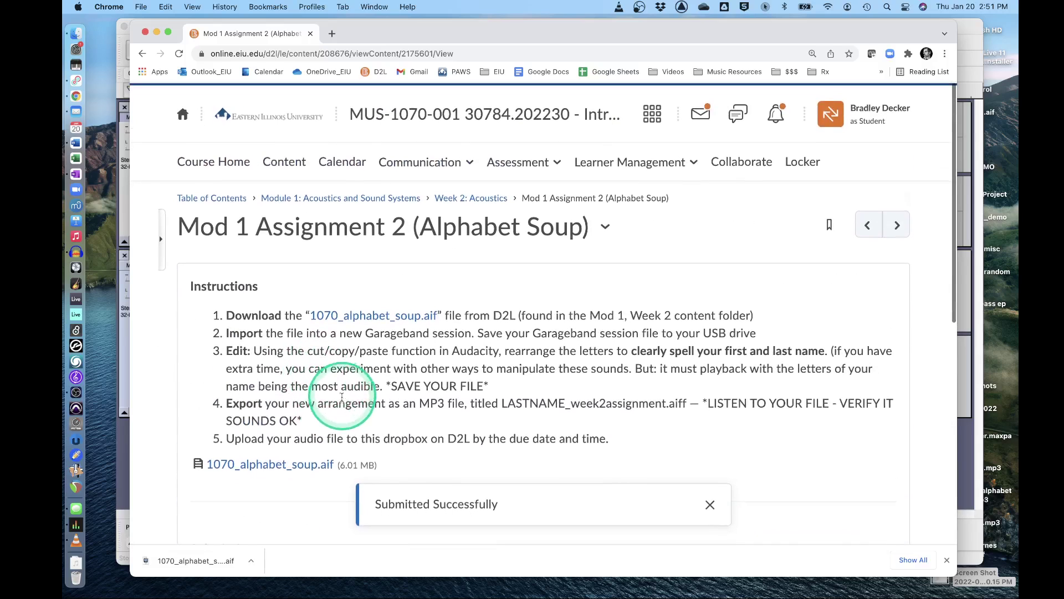